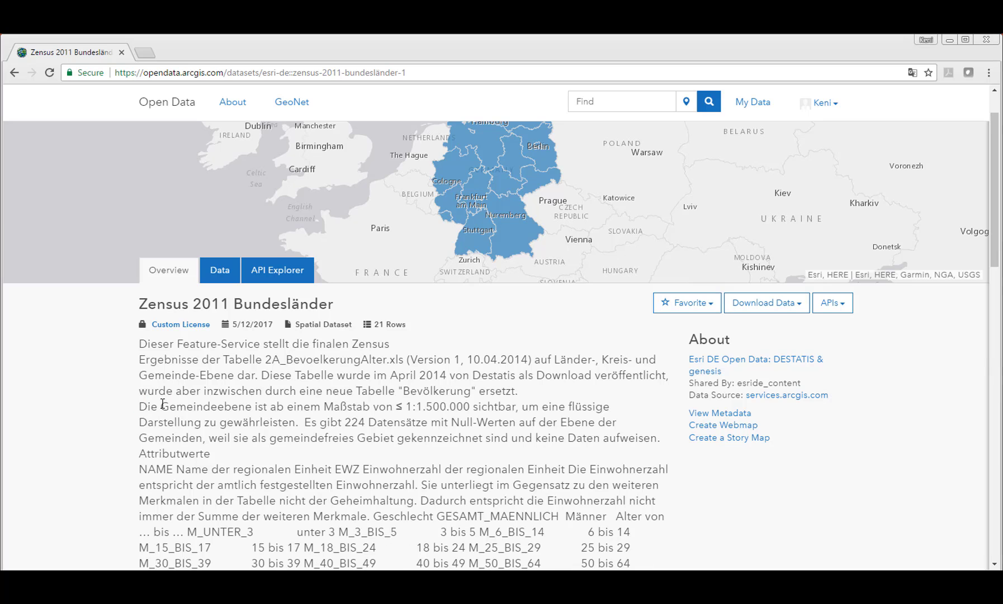
# Step: Review the Zensus 2011 Bundesländer dataset description and show the available download formats
pyautogui.scroll(-5, 230, 360)
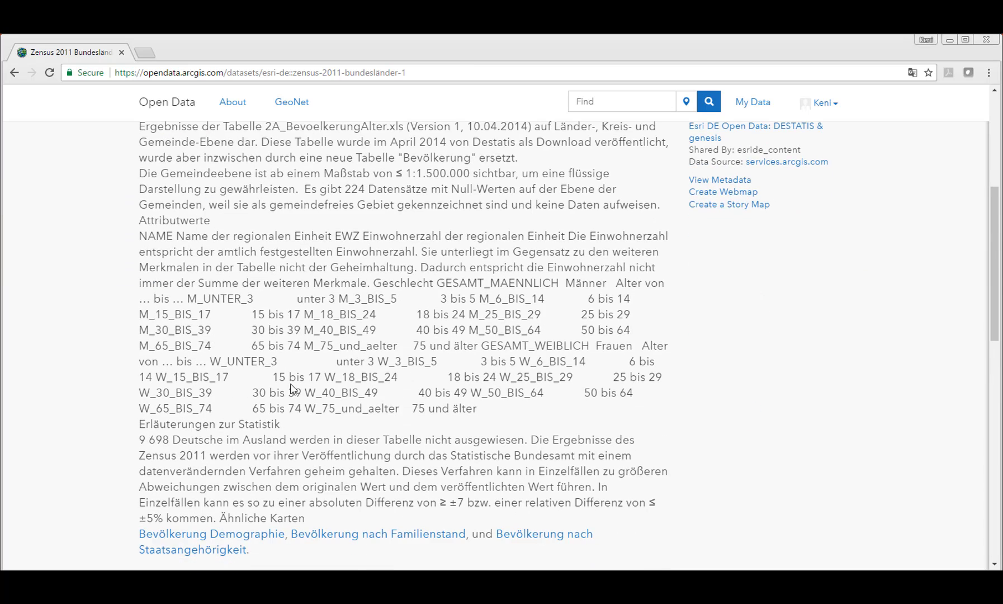
pyautogui.scroll(3, 245, 214)
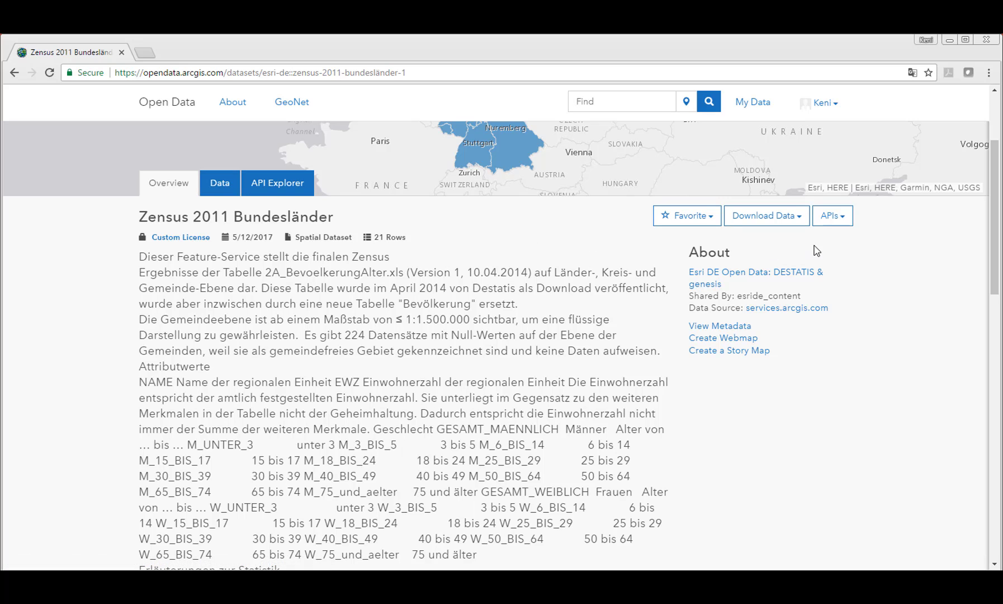
pyautogui.click(798, 219)
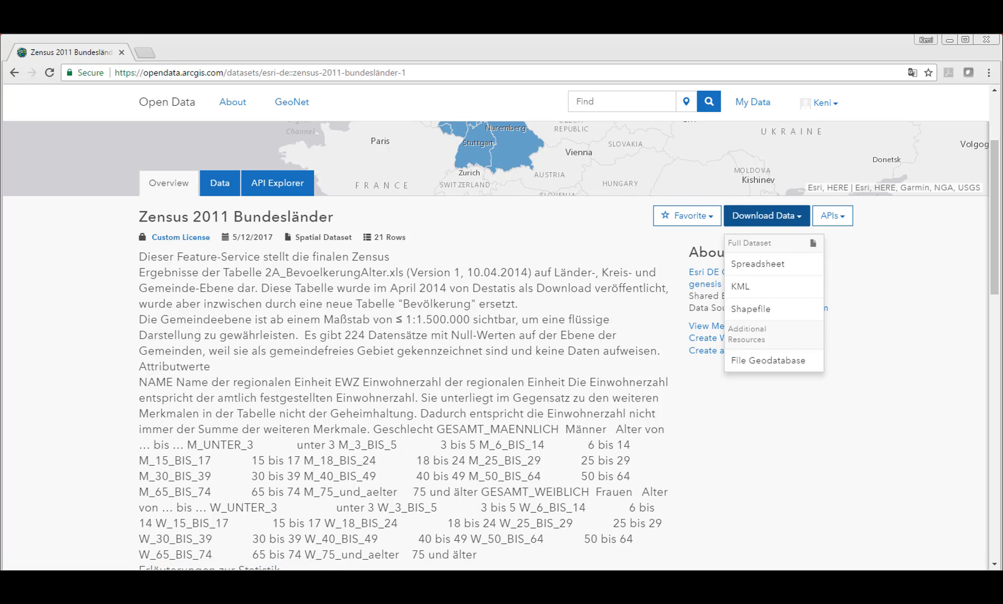
# Step: Switch to File Explorer and extract Zensus_2011_Bundesländer.zip with 7-Zip into a folder of the same name
pyautogui.moveTo(323, 581)
pyautogui.click(323, 534)
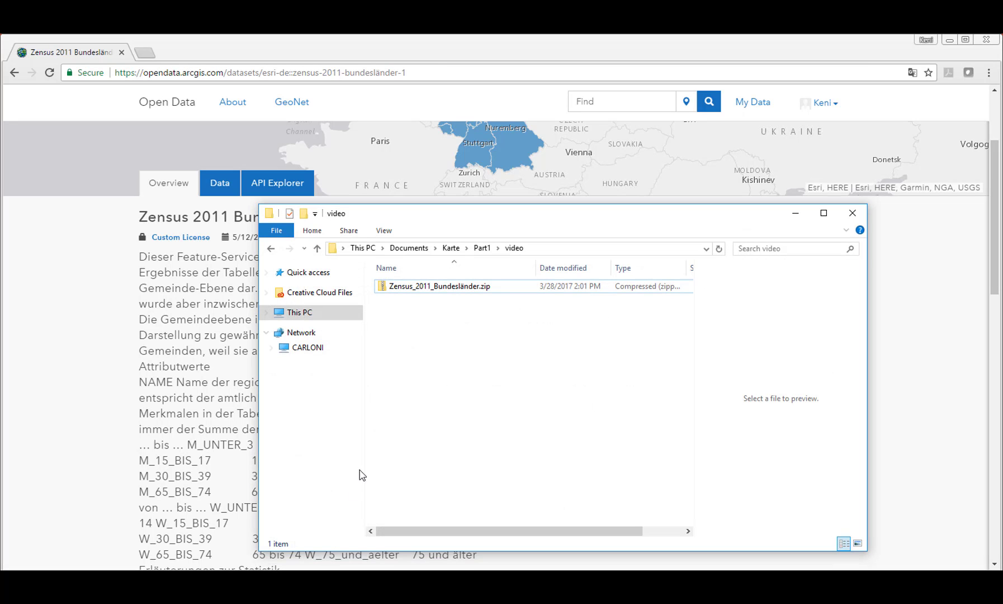
pyautogui.rightClick(465, 288)
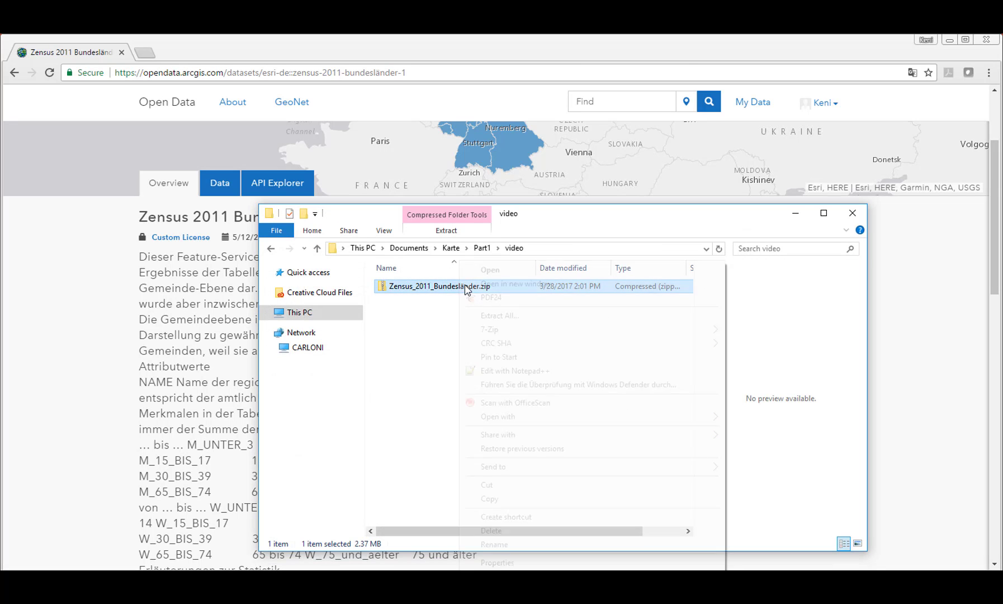
pyautogui.moveTo(676, 329)
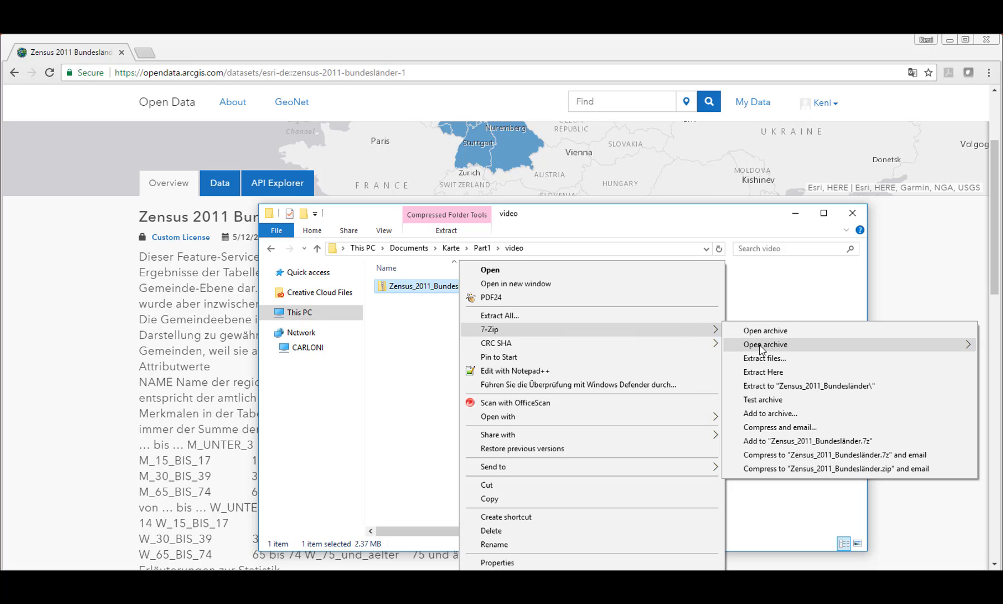
pyautogui.click(801, 386)
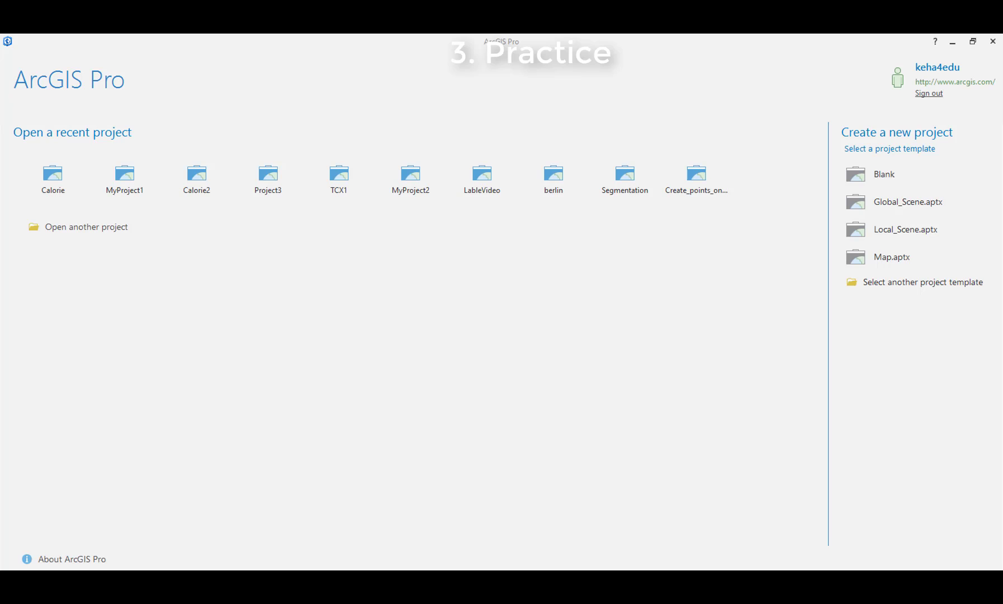
# Step: Create a new blank project named "part1 video" in ArcGIS Pro
pyautogui.click(905, 189)
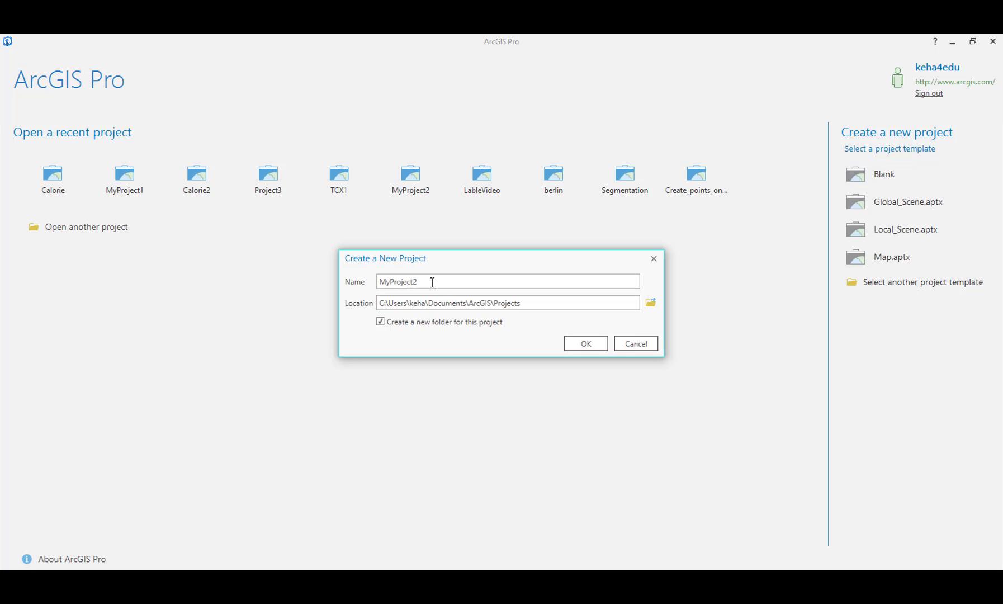
pyautogui.moveTo(432, 282); pyautogui.dragTo(275, 285)
pyautogui.write('part1?')
pyautogui.press('BackSpace')
pyautogui.click(588, 349)
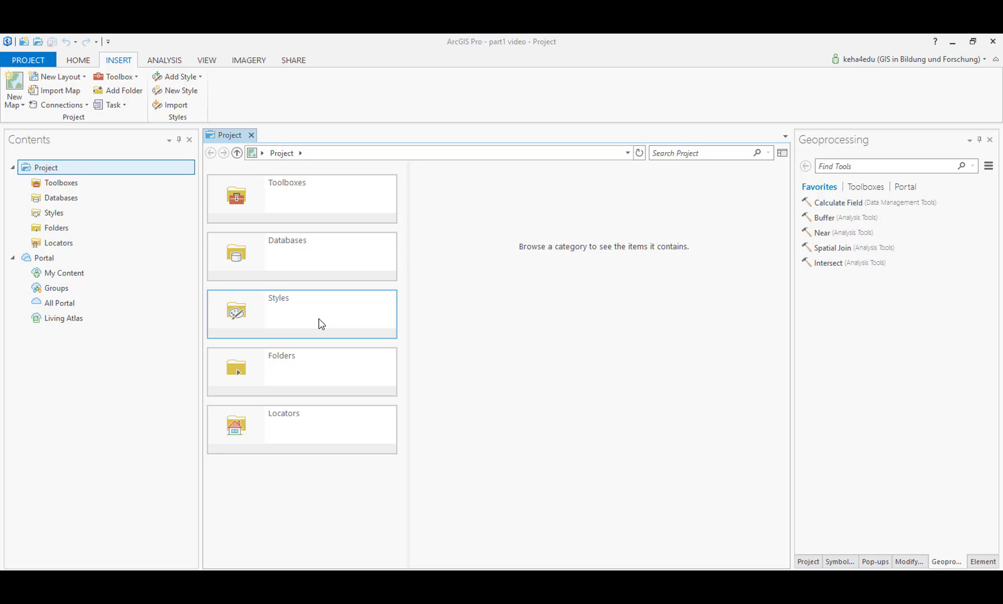
# Step: Add a folder connection to the video folder in Documents > Karte > Part1
pyautogui.click(302, 393)
pyautogui.rightClick(302, 393)
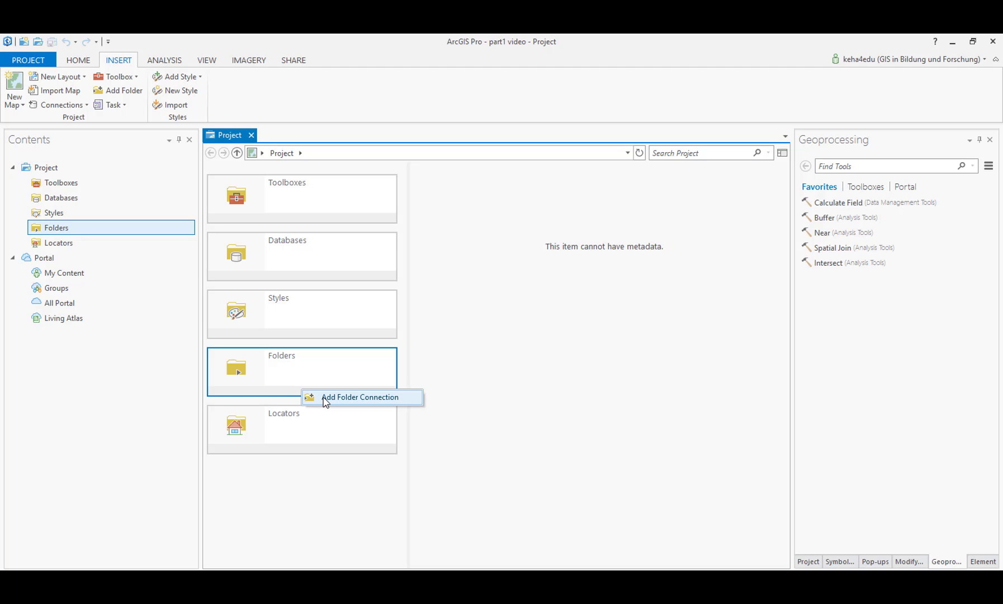
pyautogui.click(325, 399)
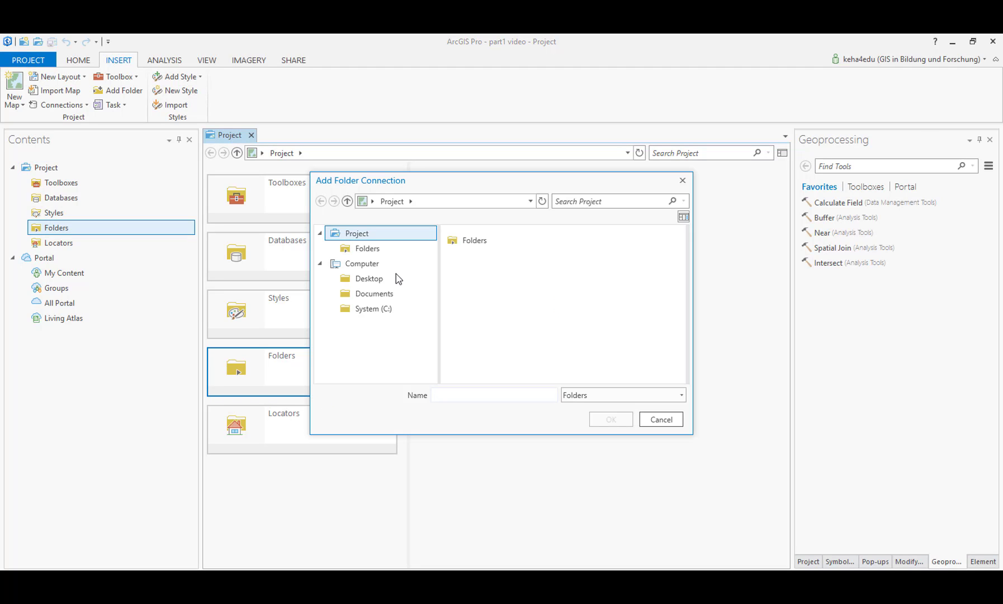
pyautogui.click(377, 294)
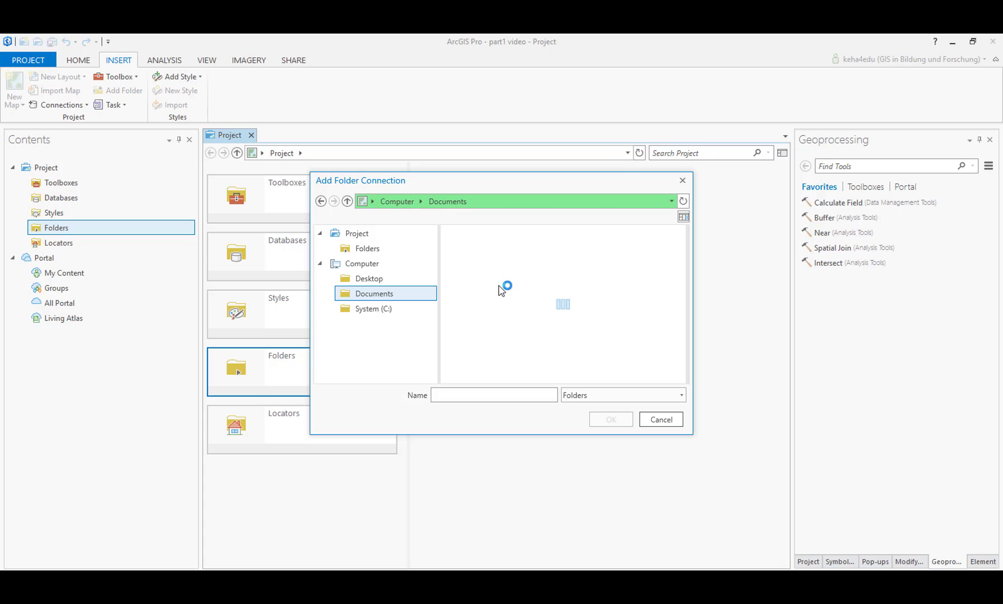
pyautogui.scroll(-1, 528, 341)
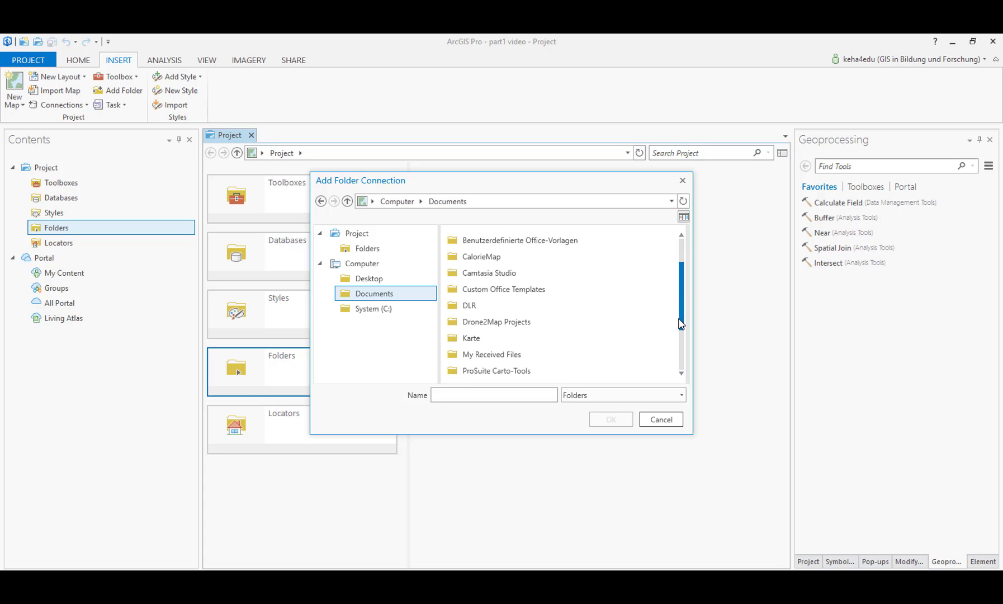
pyautogui.doubleClick(537, 337)
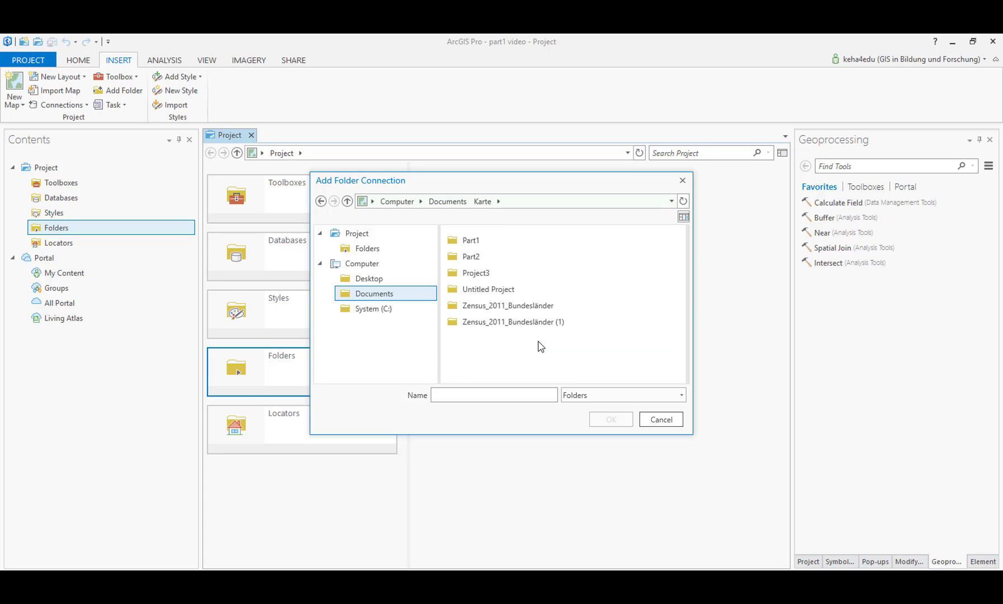
pyautogui.click(518, 241)
pyautogui.doubleClick(519, 241)
pyautogui.doubleClick(519, 242)
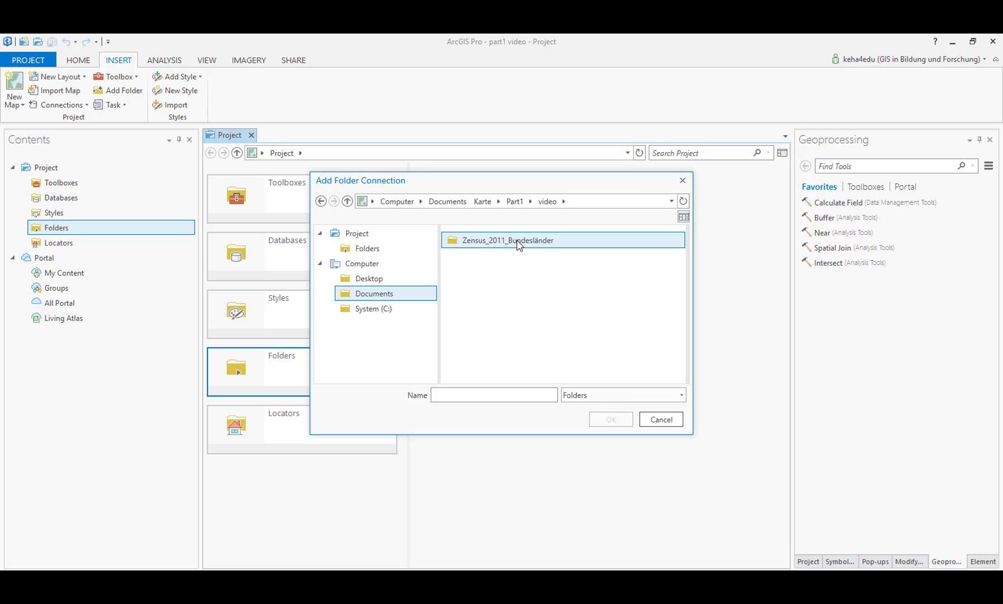
pyautogui.click(515, 201)
pyautogui.click(489, 242)
pyautogui.click(606, 419)
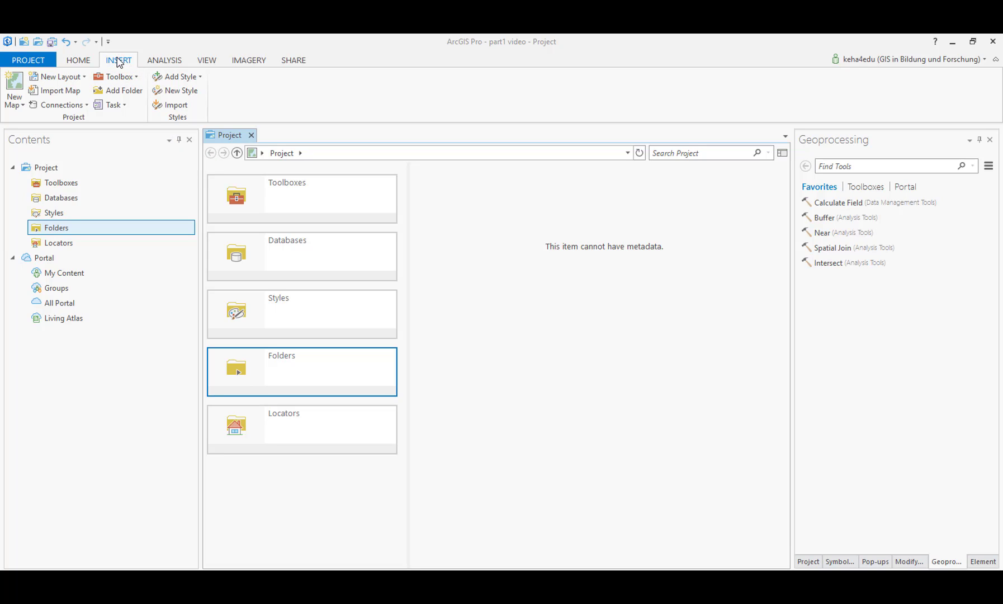
# Step: Insert a new two-dimensional map into the project and look through the available basemaps
pyautogui.click(19, 106)
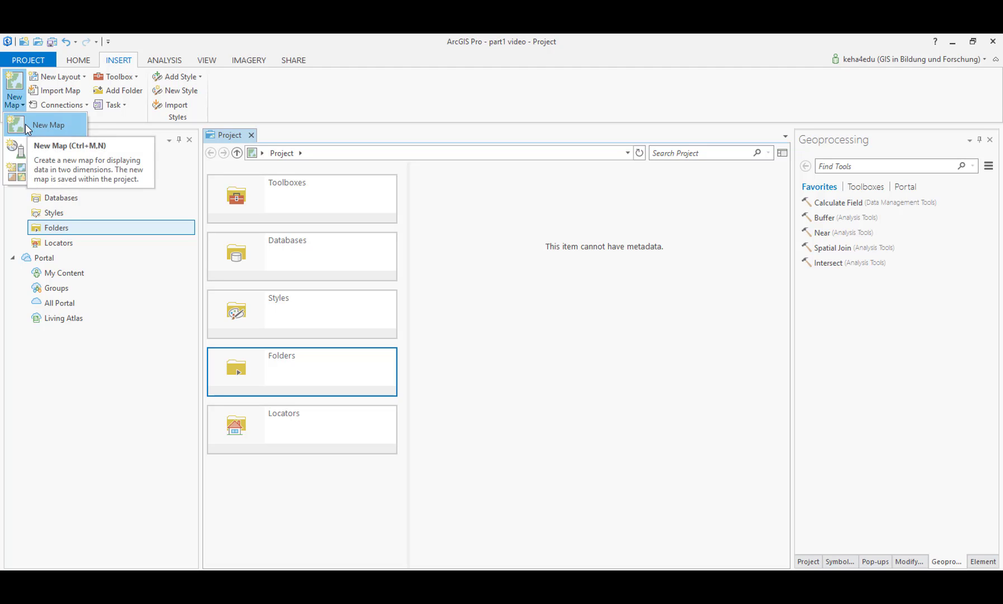
pyautogui.click(27, 127)
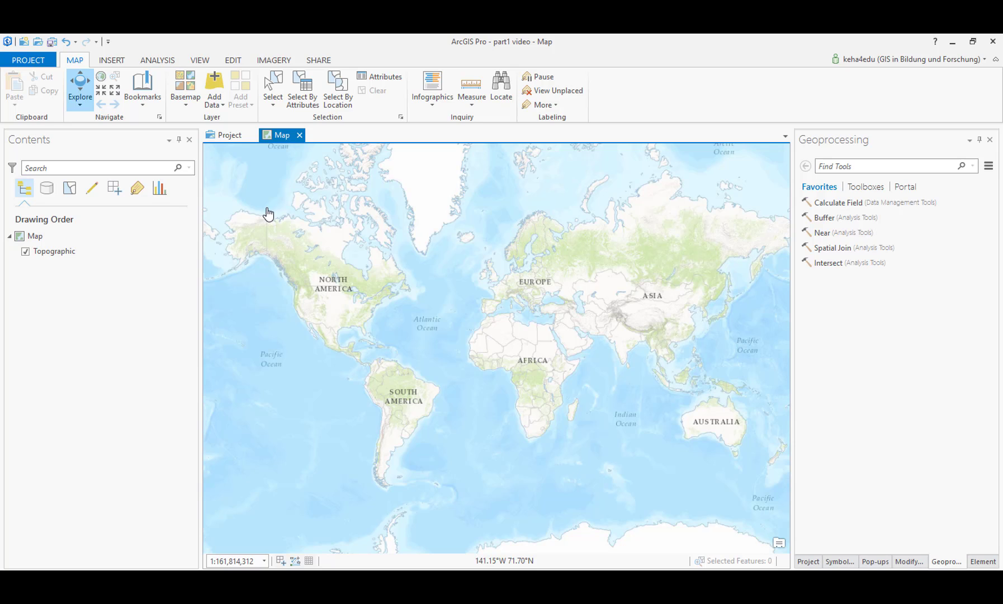
pyautogui.click(190, 107)
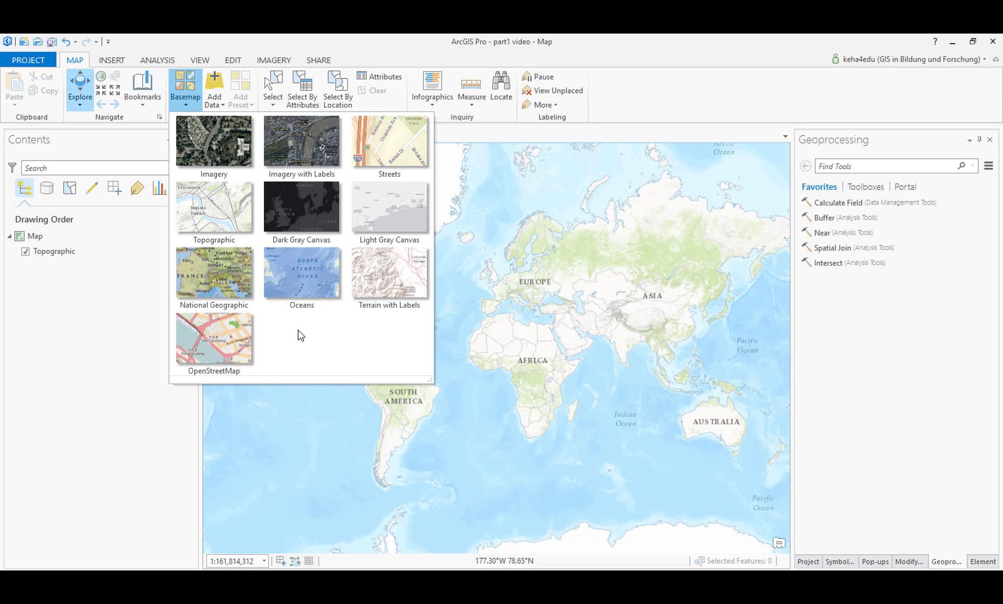
pyautogui.click(144, 413)
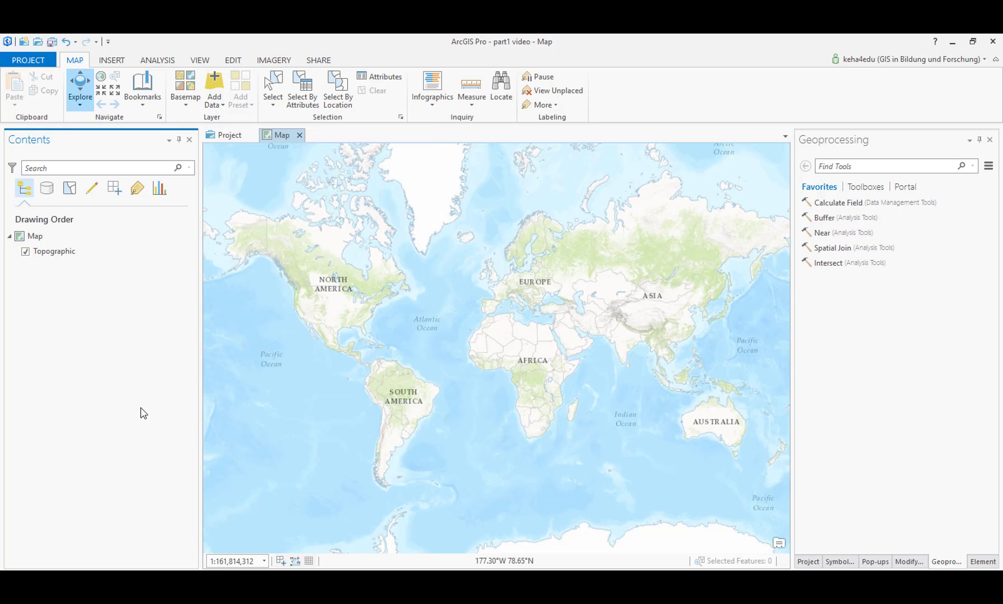
# Step: Add Zensus_2011_Bundesländer.shp from the project's connected video folder to the map
pyautogui.click(216, 106)
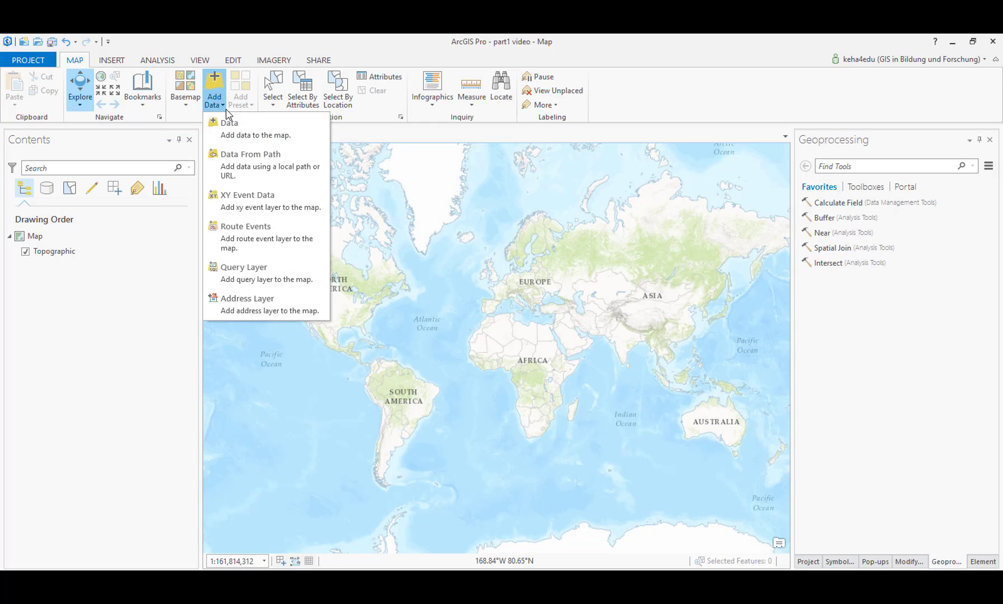
pyautogui.click(236, 122)
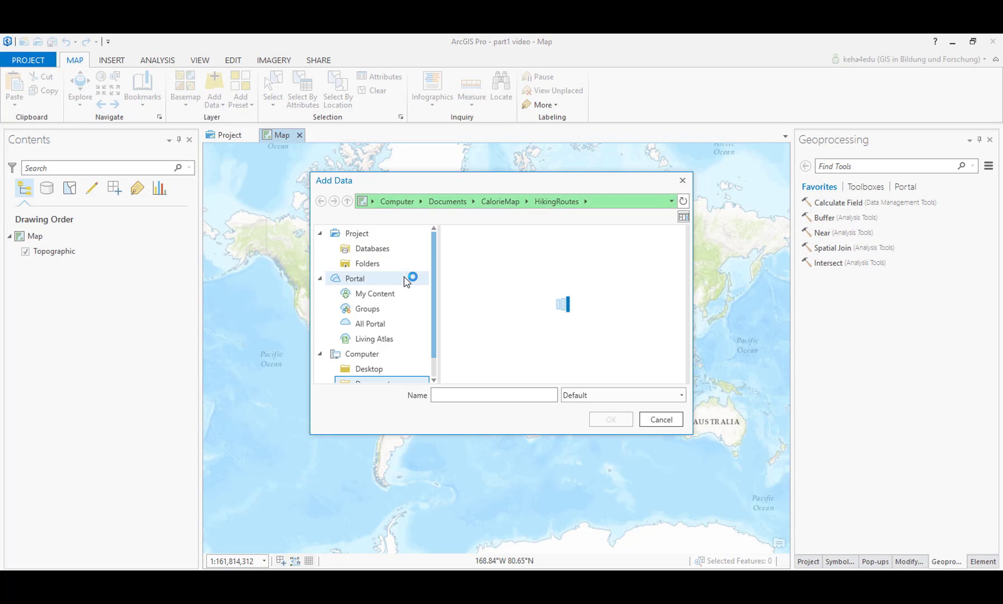
pyautogui.click(369, 264)
pyautogui.doubleClick(460, 262)
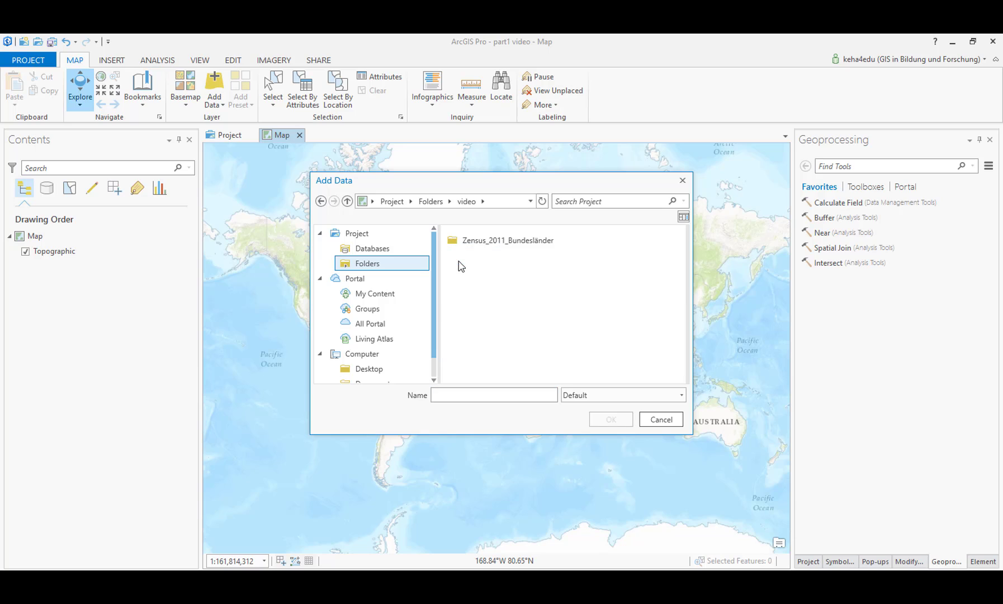
pyautogui.doubleClick(477, 250)
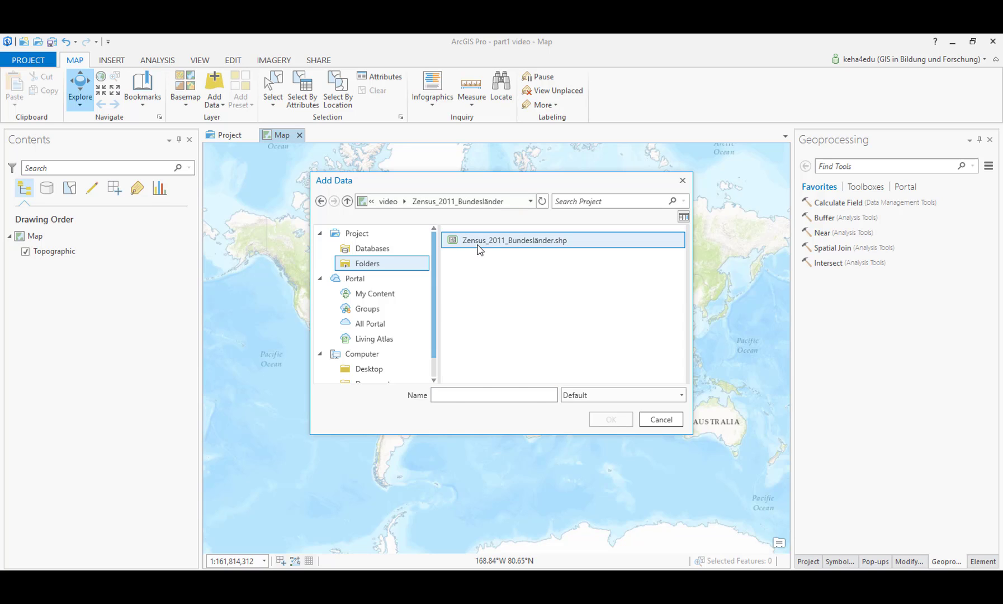
pyautogui.click(477, 250)
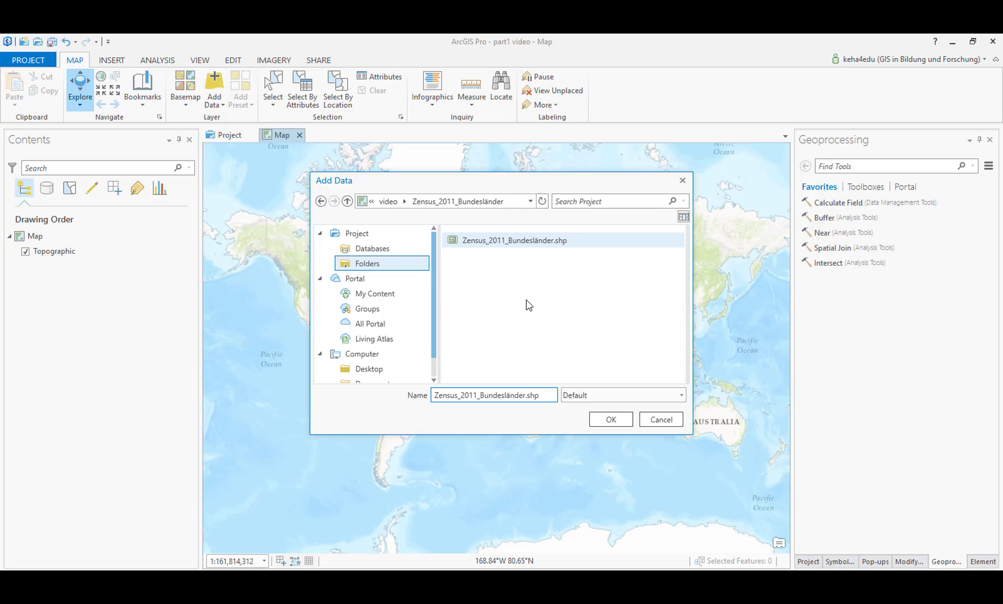
pyautogui.click(596, 420)
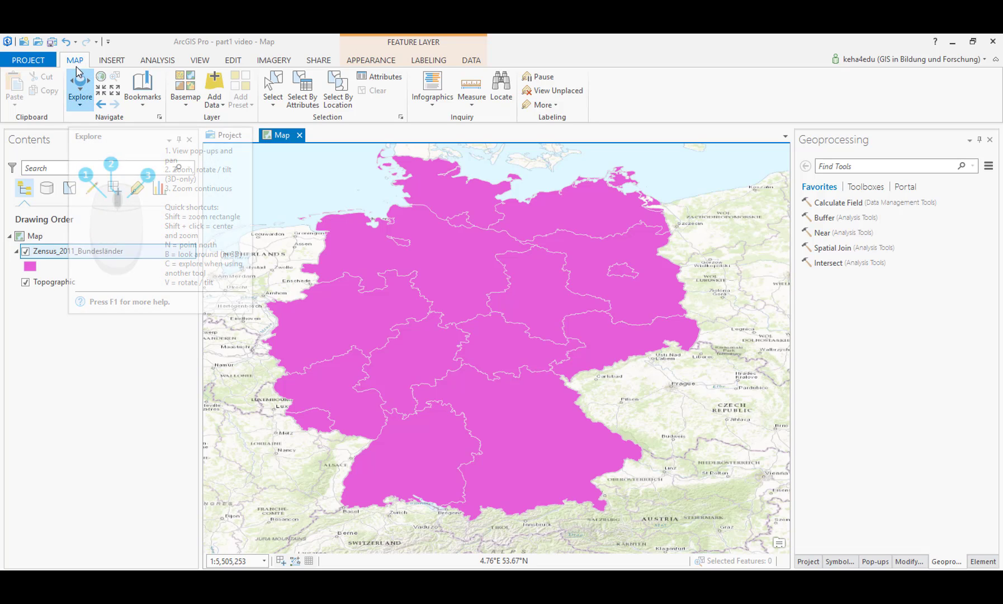
# Step: Explore the Germany layer on the map and inspect the pop-up attributes of the Bayern polygon
pyautogui.moveTo(469, 320); pyautogui.dragTo(526, 380)
pyautogui.scroll(-5, 513, 340)
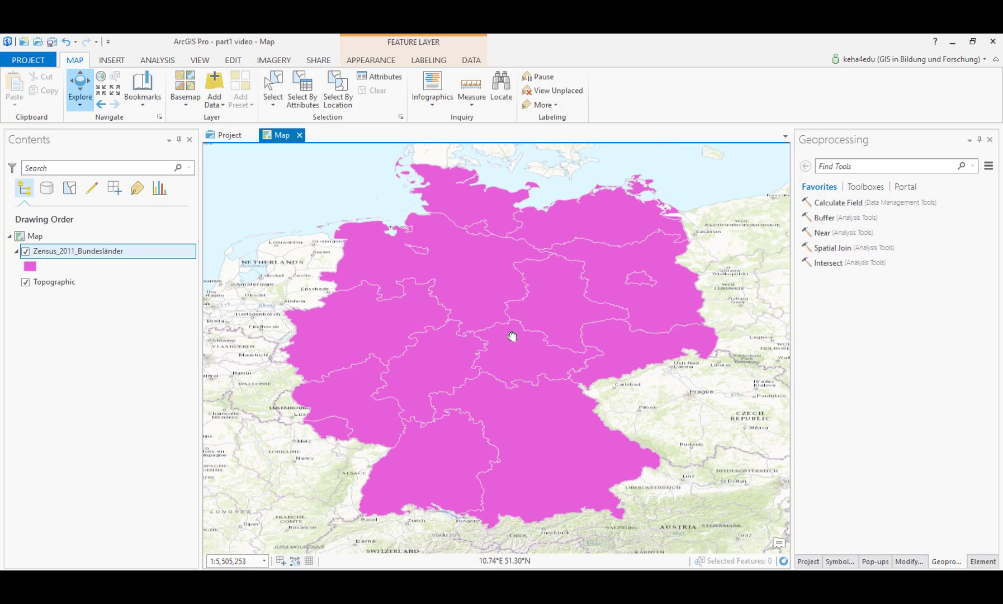
pyautogui.scroll(5, 513, 341)
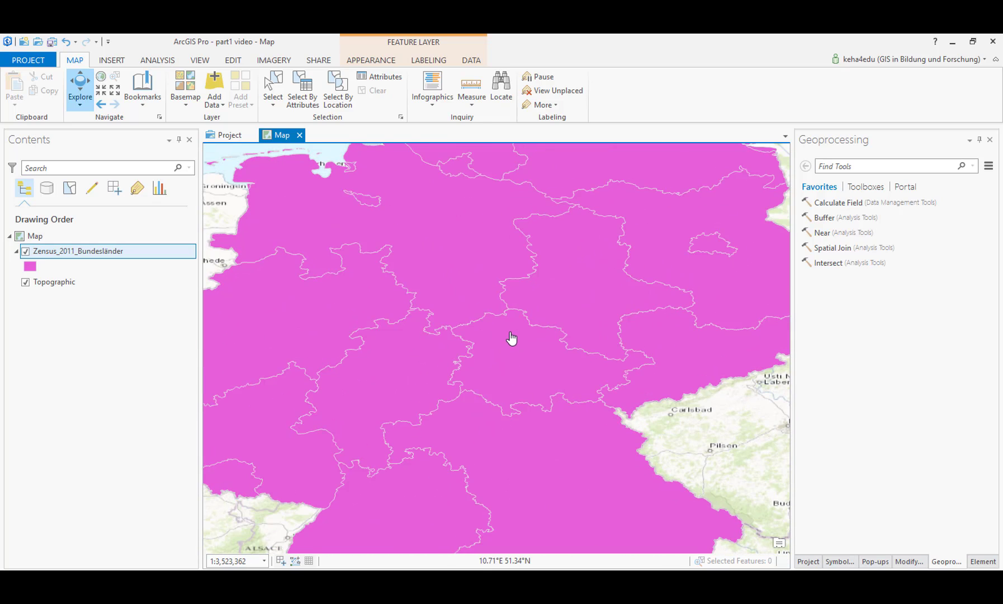
pyautogui.moveTo(511, 340); pyautogui.dragTo(490, 282)
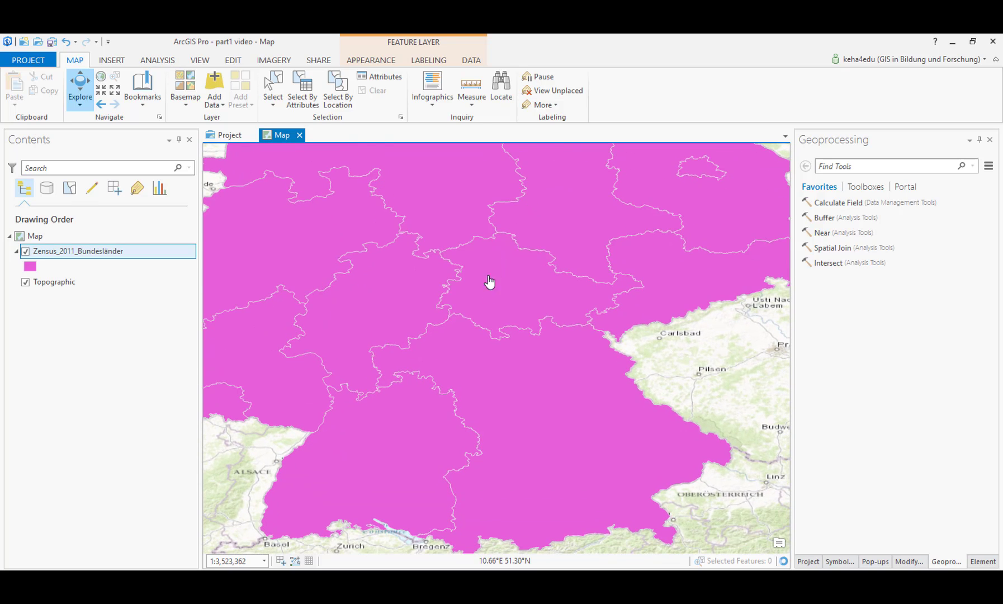
pyautogui.click(510, 397)
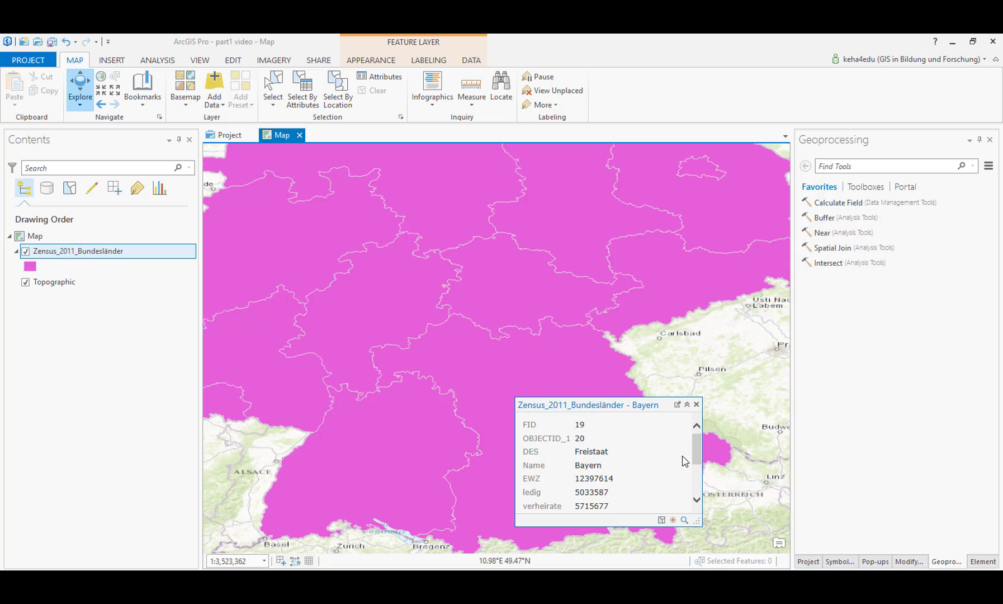
pyautogui.moveTo(700, 462); pyautogui.dragTo(699, 438)
pyautogui.click(697, 404)
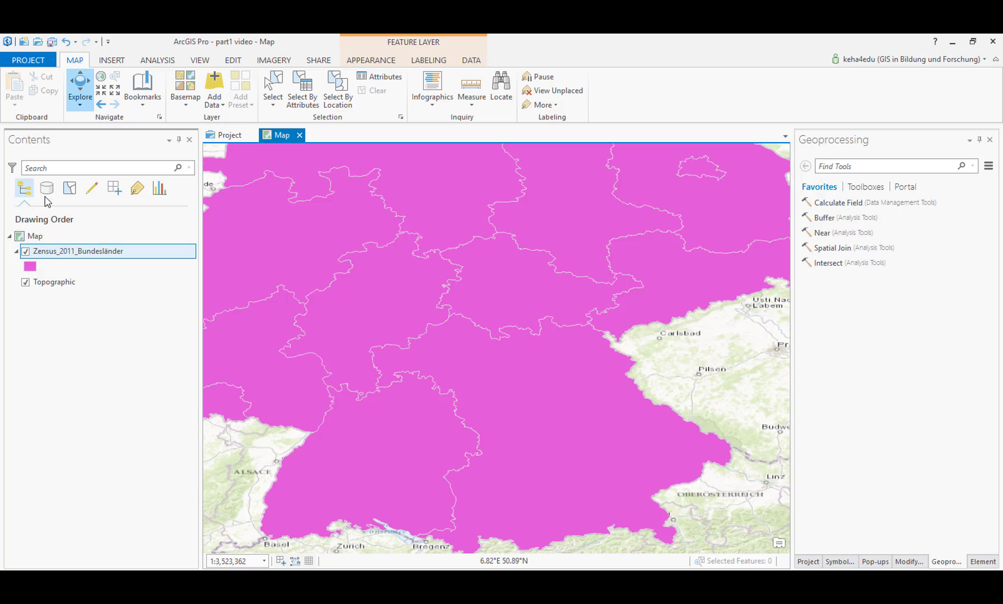
# Step: Open the attribute table of the Zensus_2011_Bundesländer layer and select the Hamburg row, followed by the Rheinland-Pfalz row
pyautogui.rightClick(70, 256)
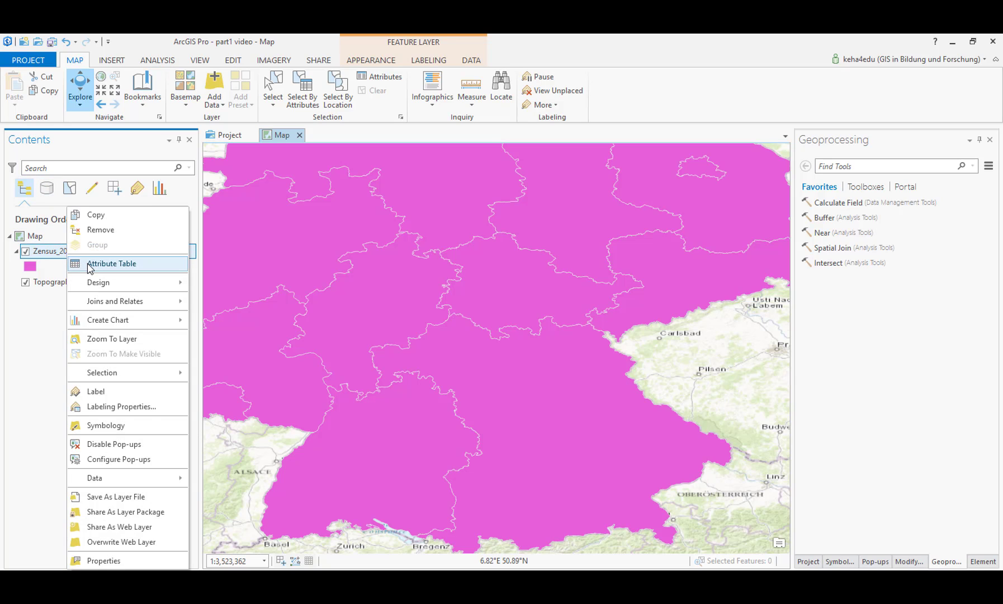
pyautogui.click(90, 264)
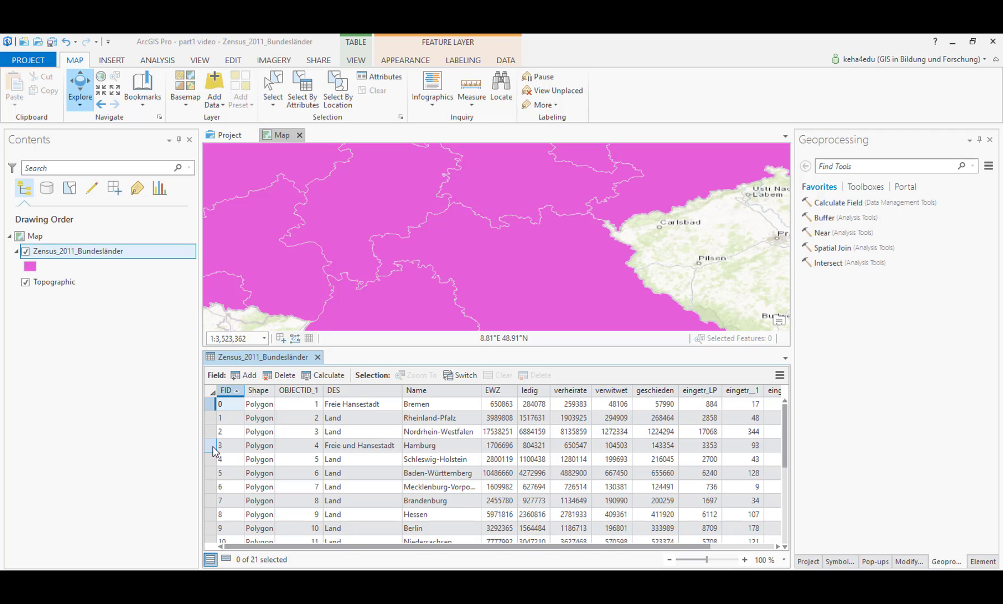
pyautogui.click(213, 450)
pyautogui.scroll(-3, 413, 244)
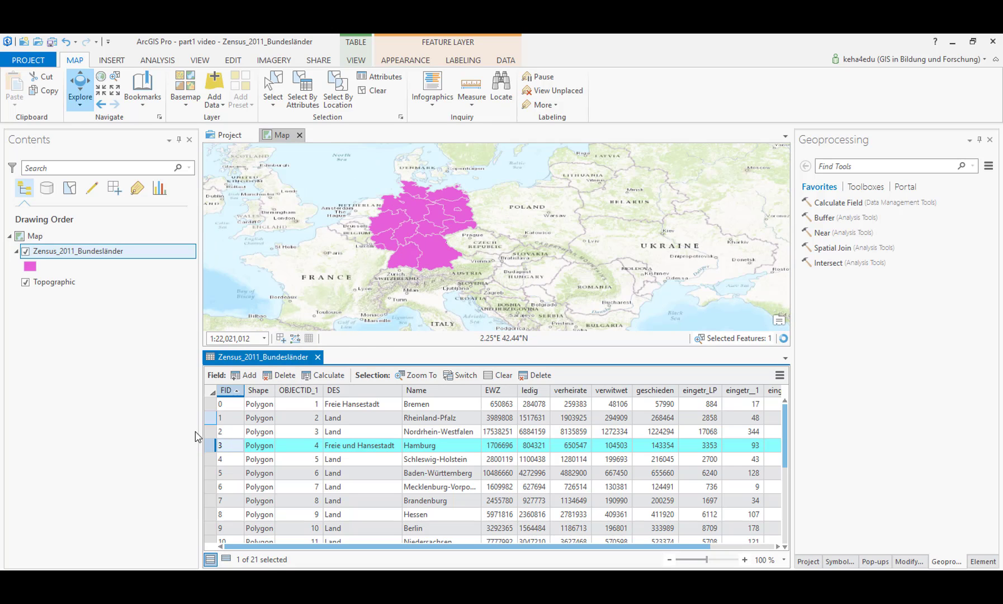
pyautogui.click(210, 418)
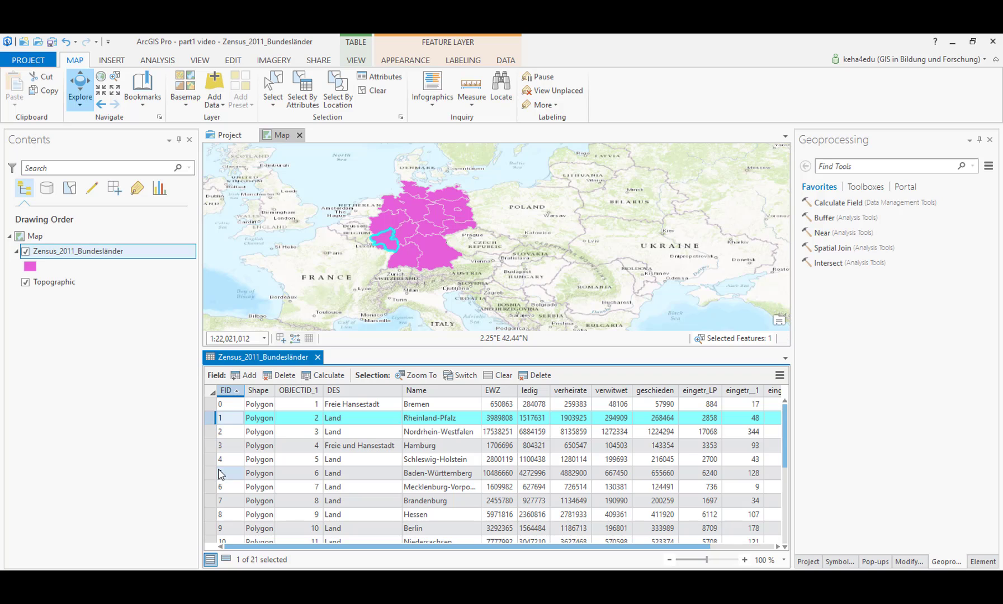
# Step: Select the Baden-Württemberg row with FID 5 and look through the attribute table for repeated state entries
pyautogui.click(218, 473)
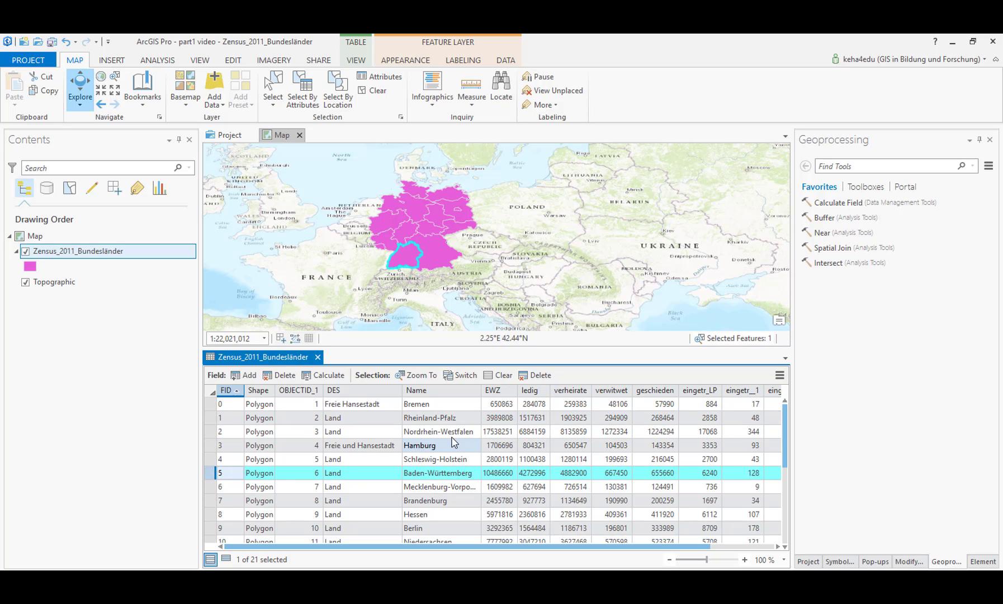
pyautogui.scroll(-2, 458, 455)
pyautogui.scroll(2, 457, 455)
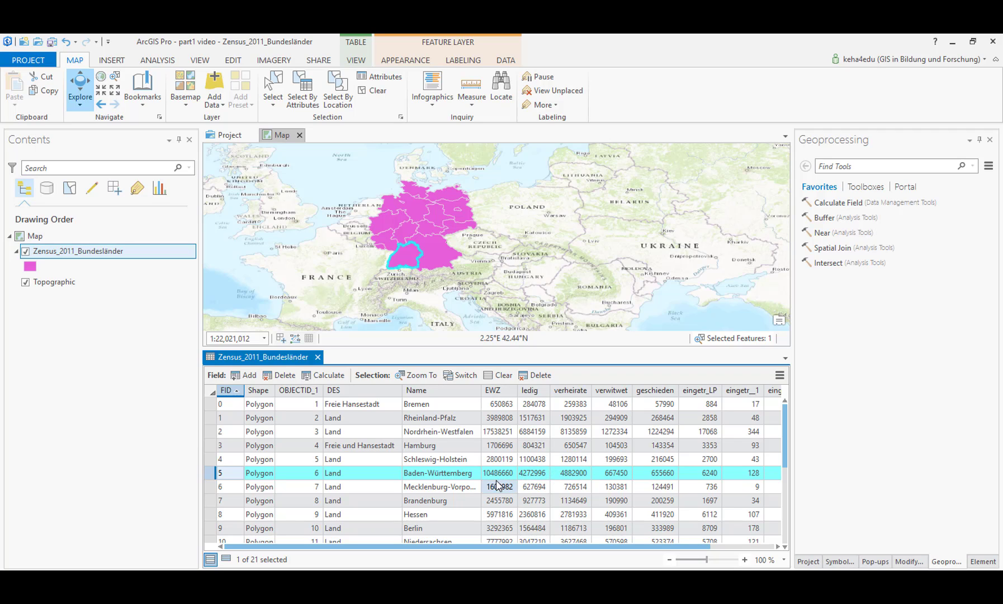
pyautogui.scroll(-2, 458, 477)
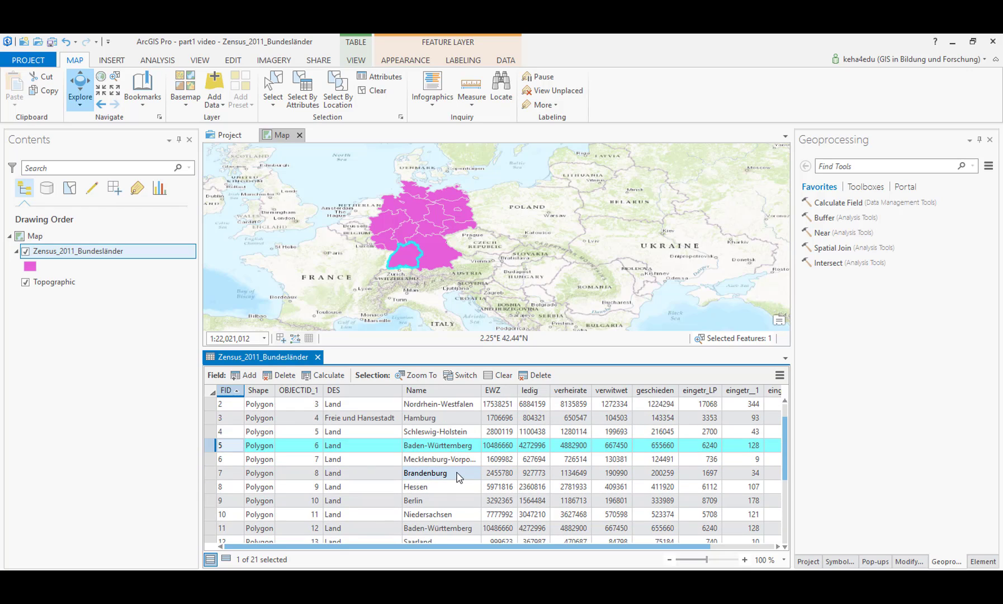
pyautogui.scroll(-1, 459, 475)
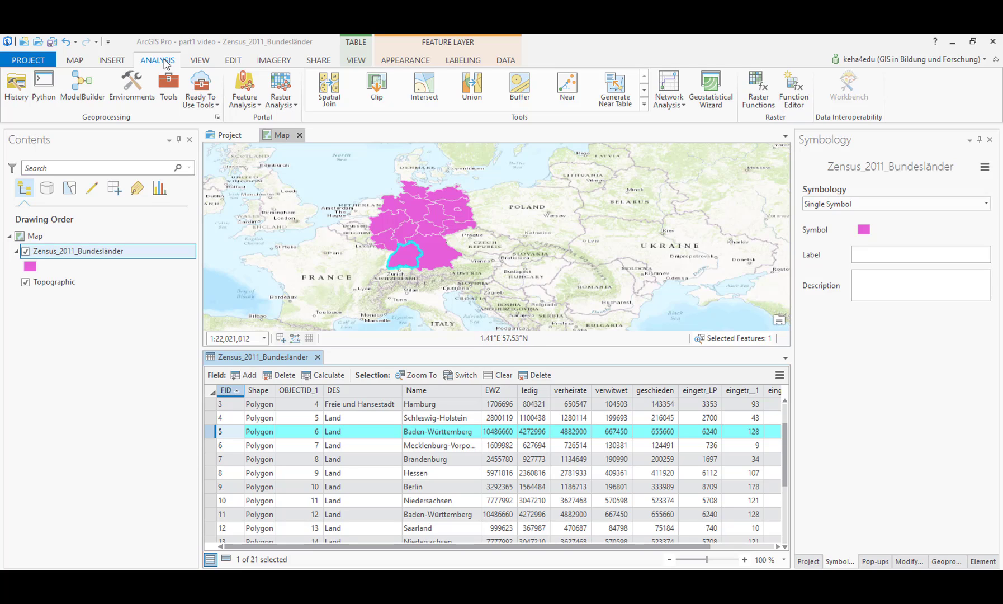
# Step: Open the geoprocessing tools and browse the available toolboxes, including the contents of Data Management Tools
pyautogui.click(167, 90)
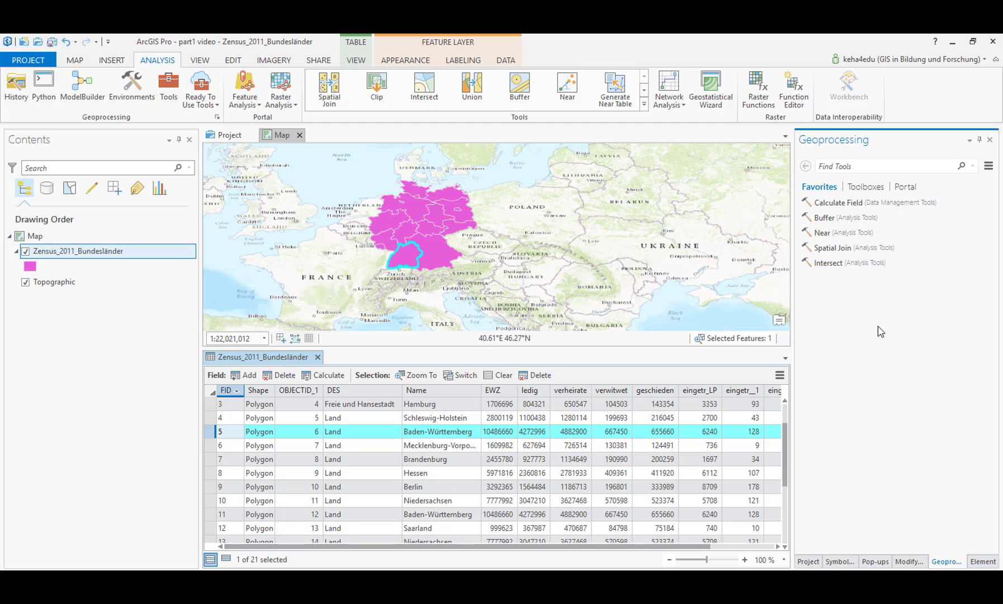
pyautogui.click(988, 168)
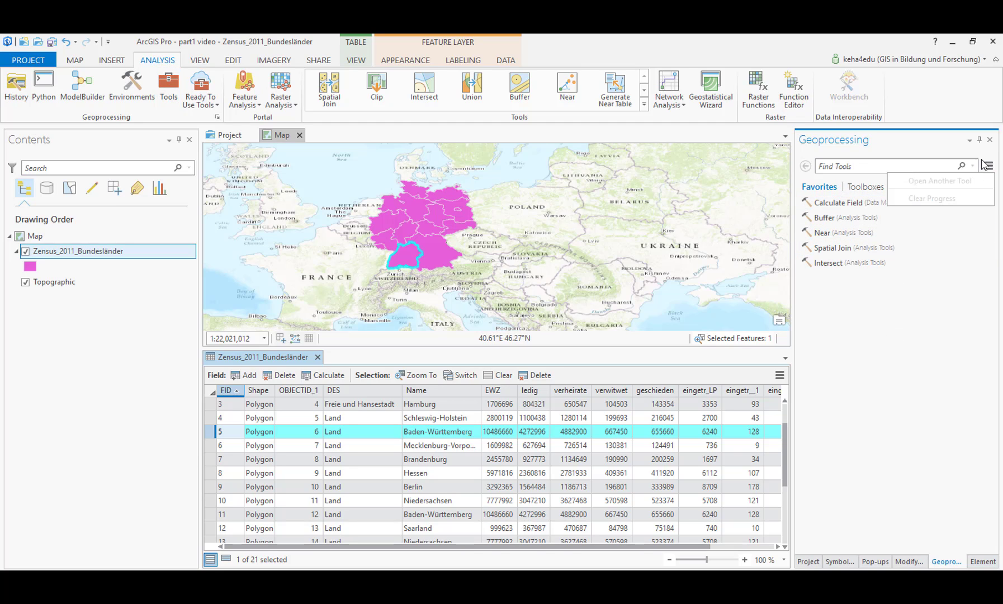
pyautogui.click(860, 190)
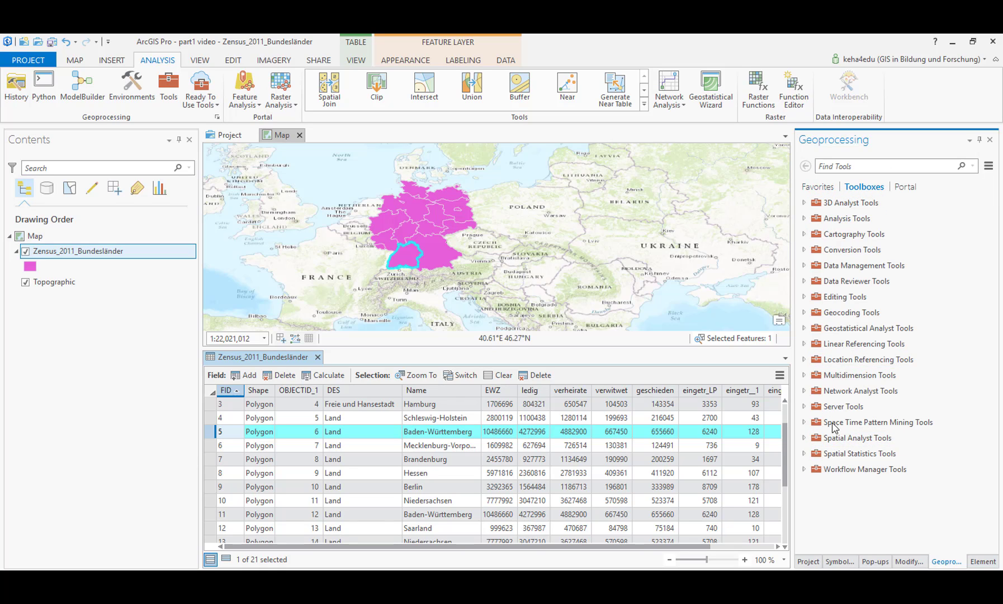
pyautogui.click(805, 266)
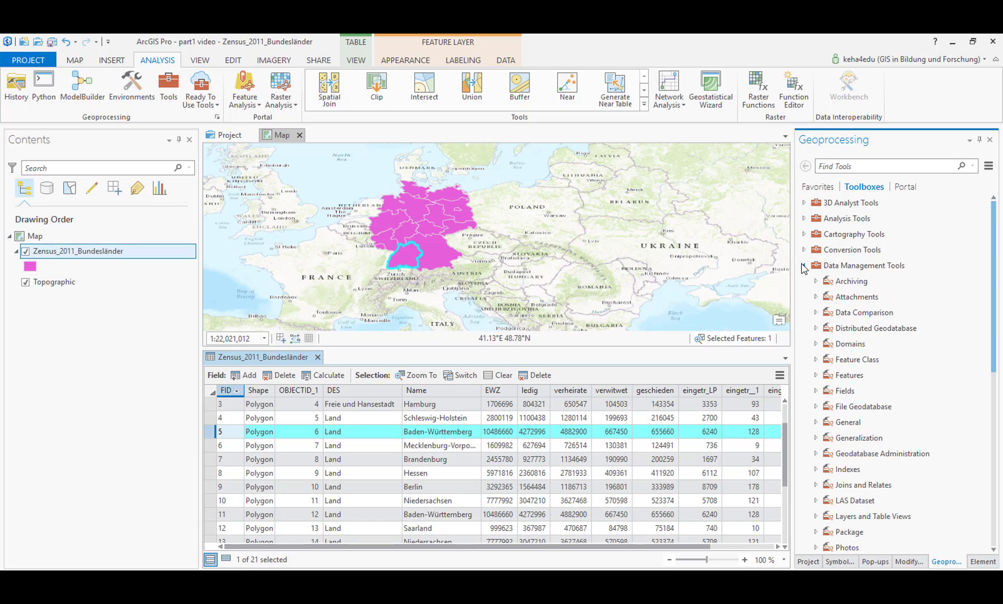
pyautogui.click(805, 267)
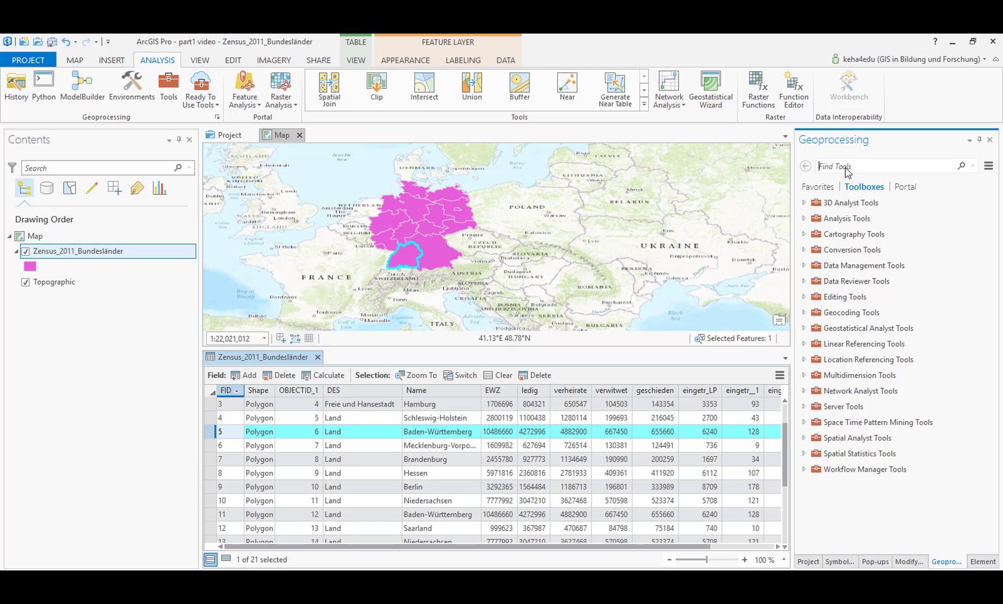
# Step: Search the geoprocessing tools for "dissol", open the Dissolve data management tool, and set Zensus_2011_Bundesländer as its input features
pyautogui.write('dissol')
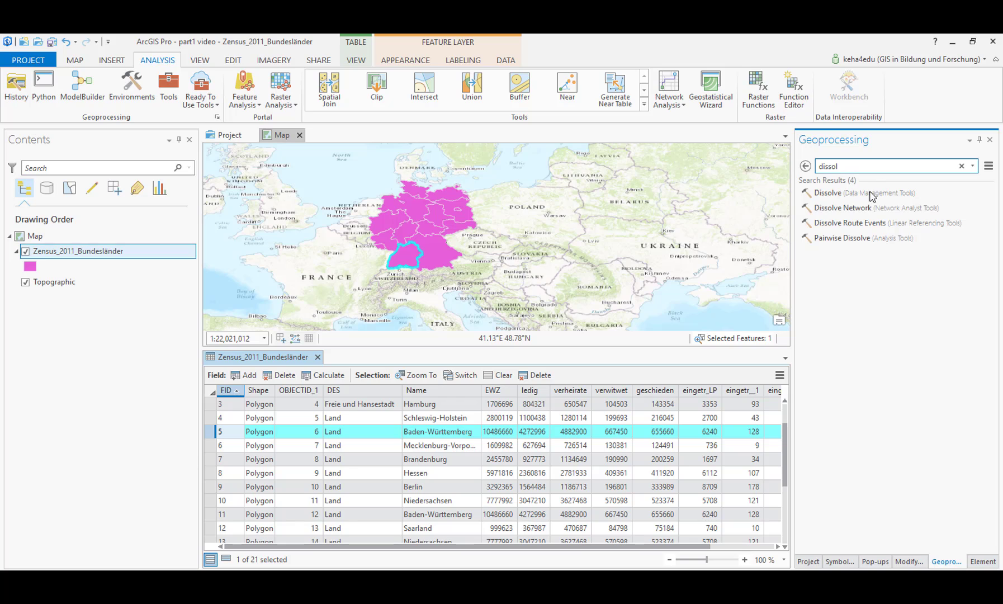
pyautogui.click(871, 195)
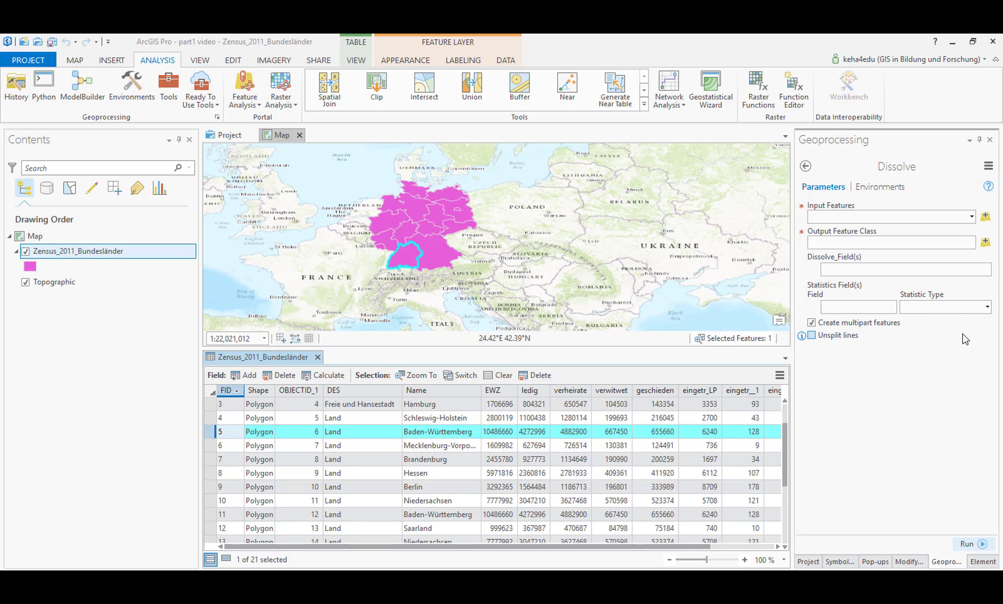
pyautogui.click(989, 190)
pyautogui.click(973, 219)
pyautogui.click(973, 220)
pyautogui.click(945, 233)
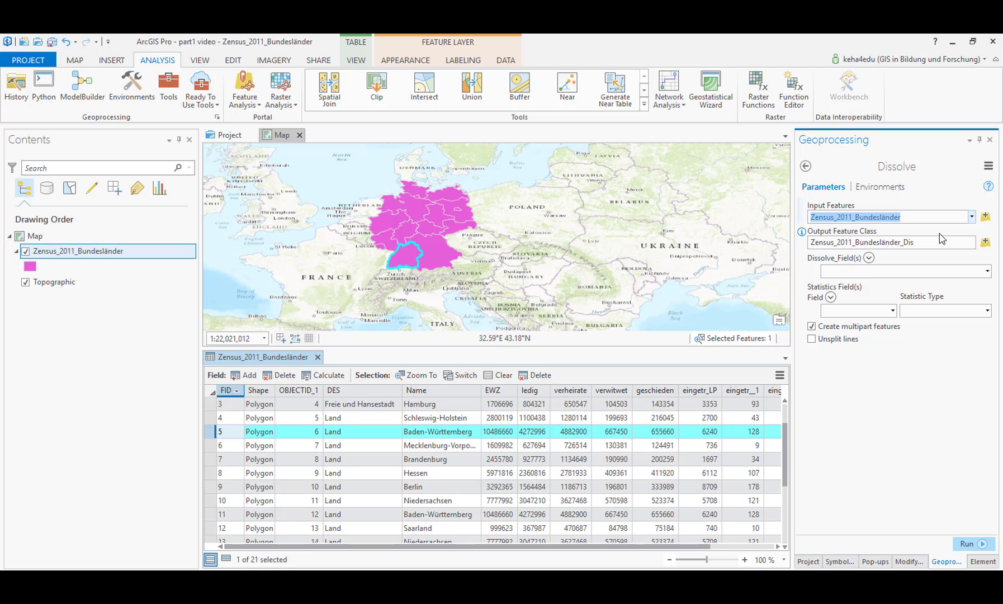
# Step: Save the Dissolve output feature class as dis_census in the project's video folder and choose Name as the dissolve field
pyautogui.click(942, 243)
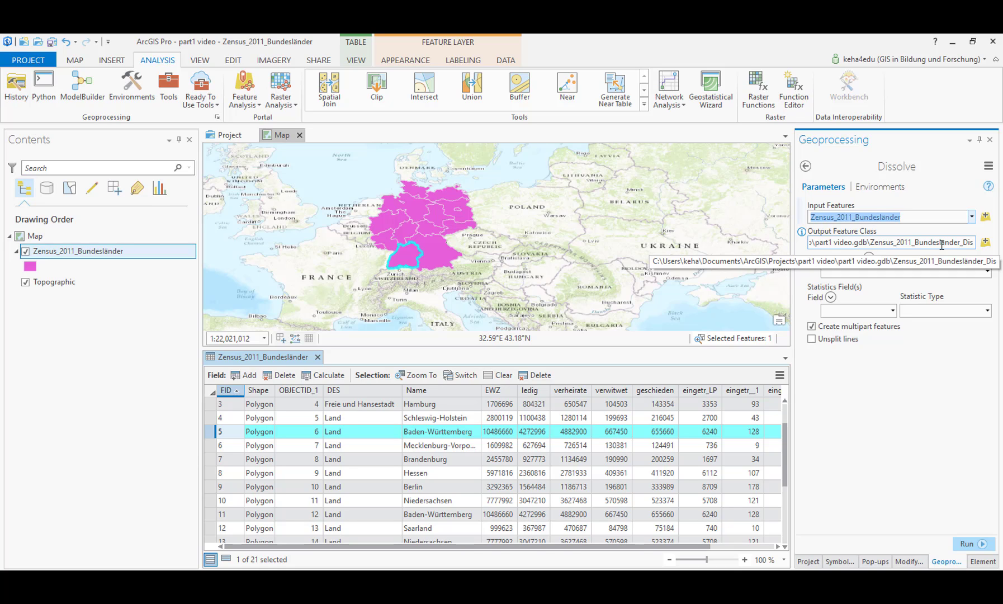
pyautogui.click(986, 243)
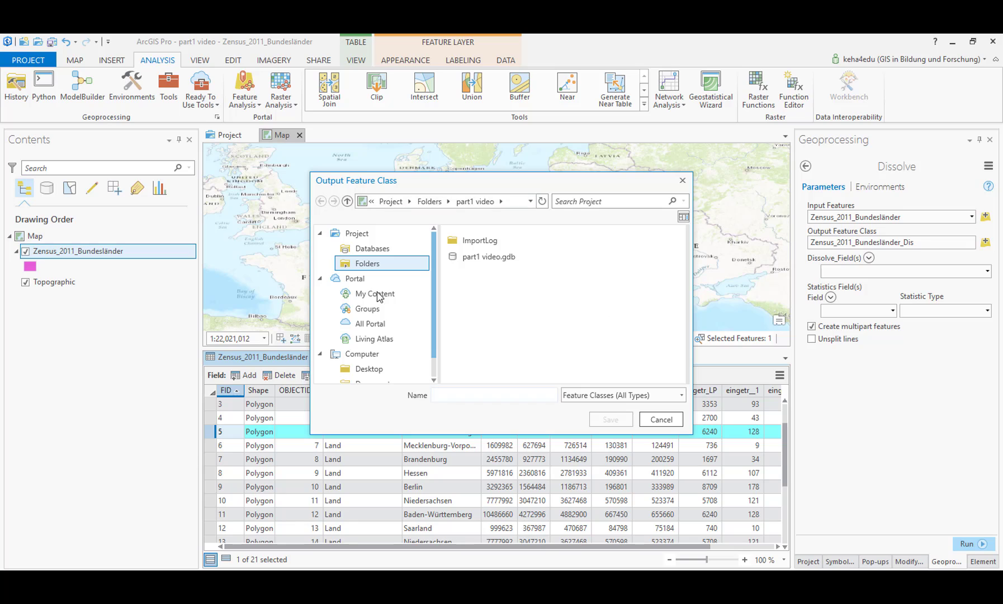
pyautogui.click(379, 263)
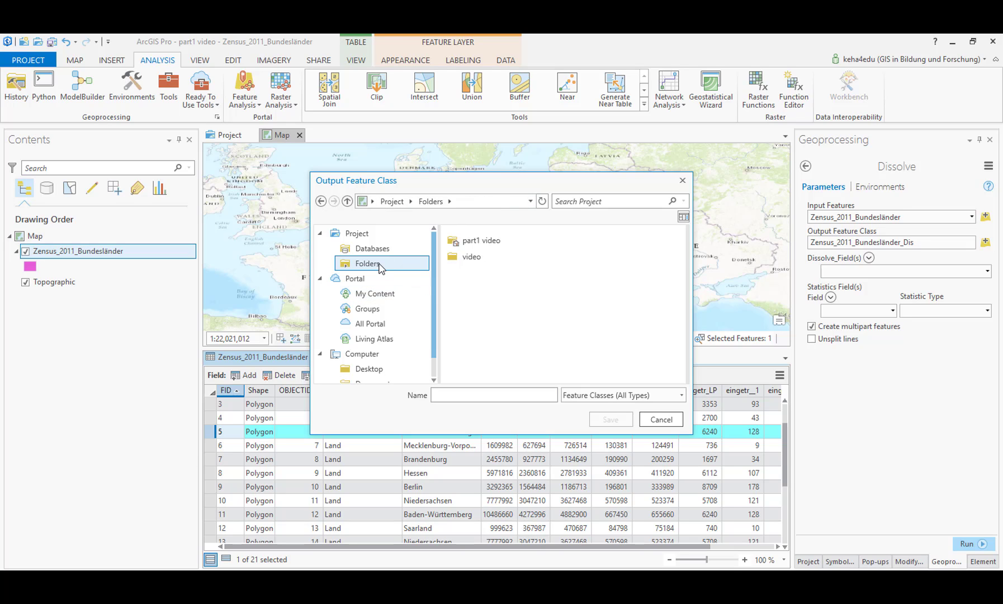
pyautogui.doubleClick(471, 256)
pyautogui.click(462, 396)
pyautogui.write('dis_census')
pyautogui.click(610, 420)
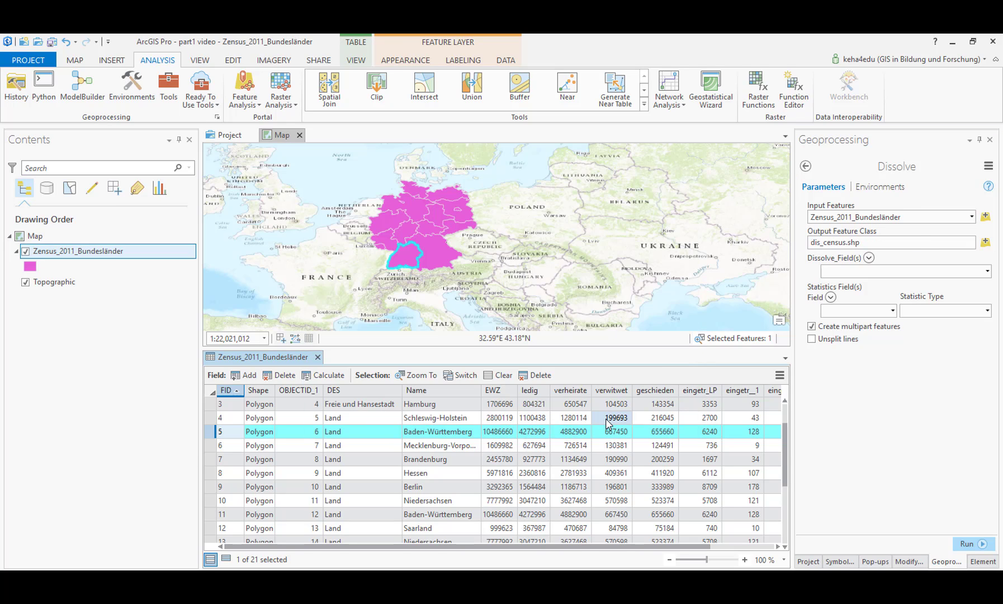
pyautogui.click(988, 272)
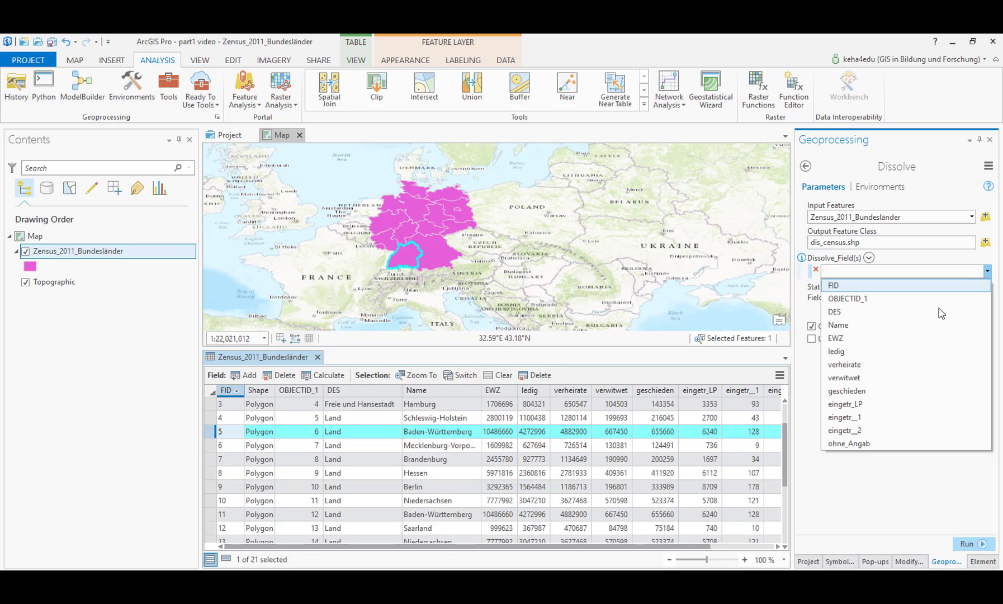
pyautogui.click(917, 325)
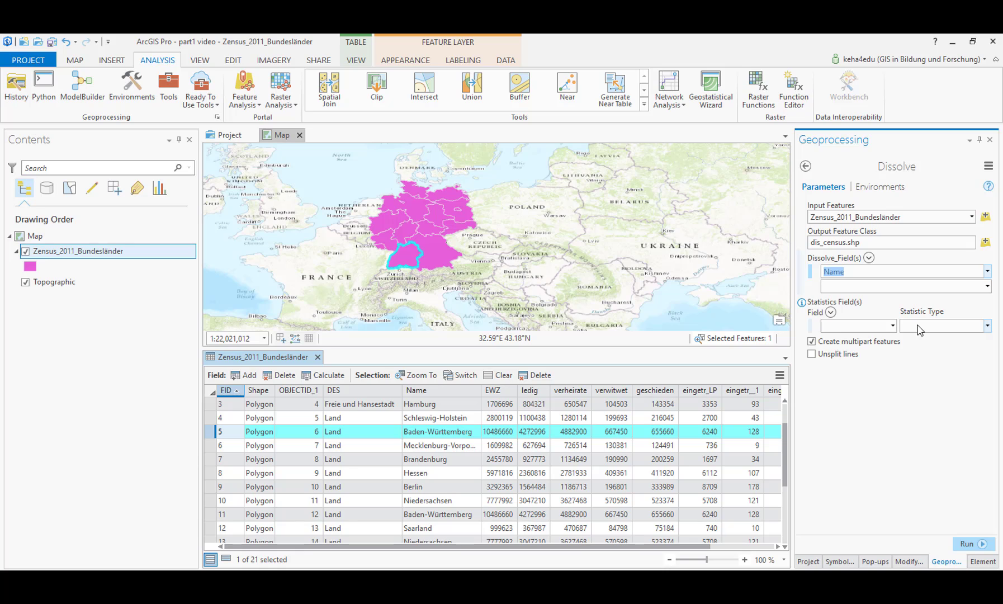
pyautogui.click(893, 326)
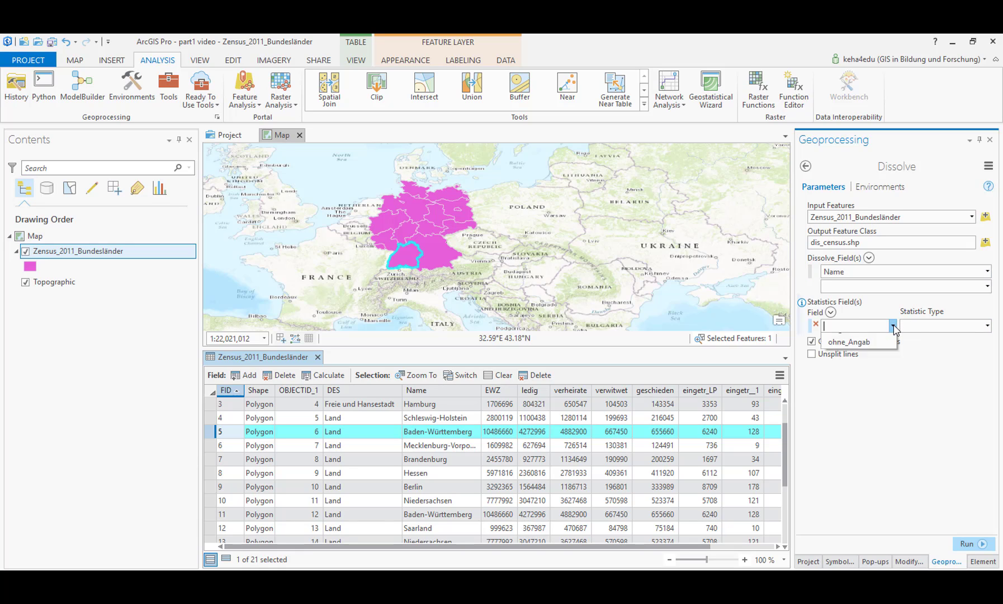
pyautogui.click(887, 339)
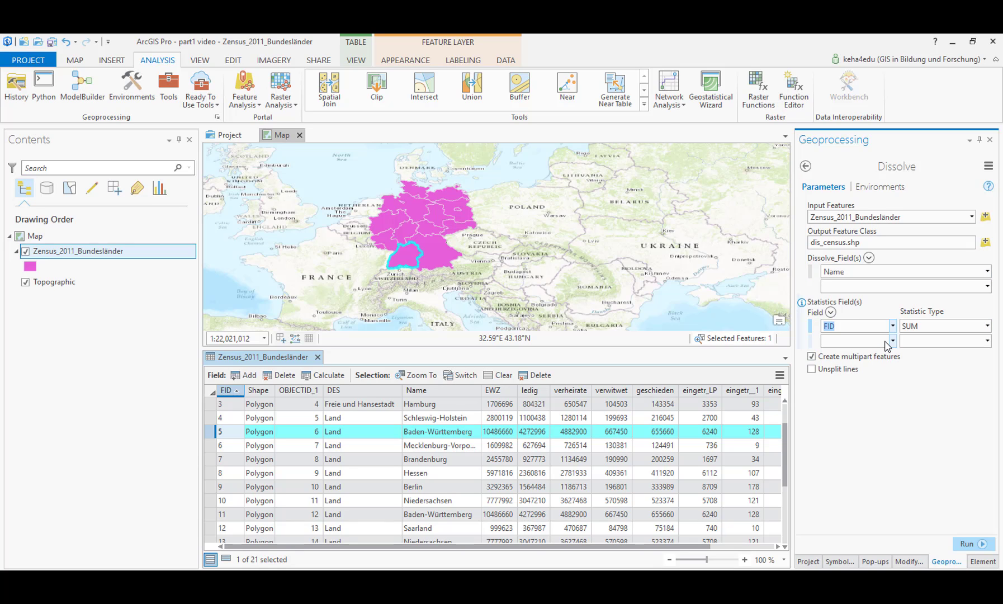
pyautogui.click(893, 341)
pyautogui.click(893, 341)
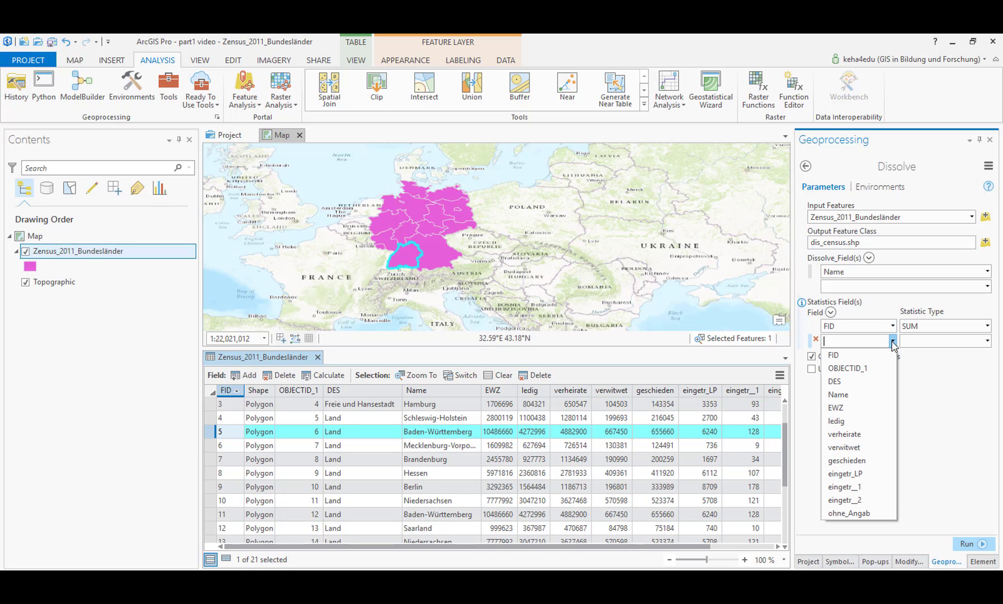
pyautogui.click(863, 408)
pyautogui.click(835, 285)
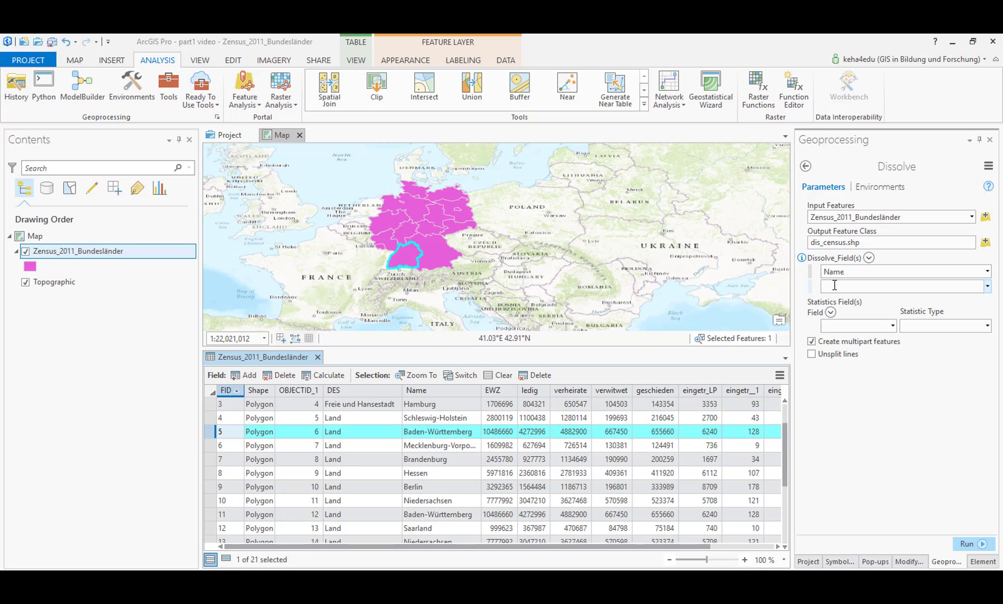
# Step: Add FID as a statistics field of the Dissolve and set its statistic type to LAST
pyautogui.click(893, 326)
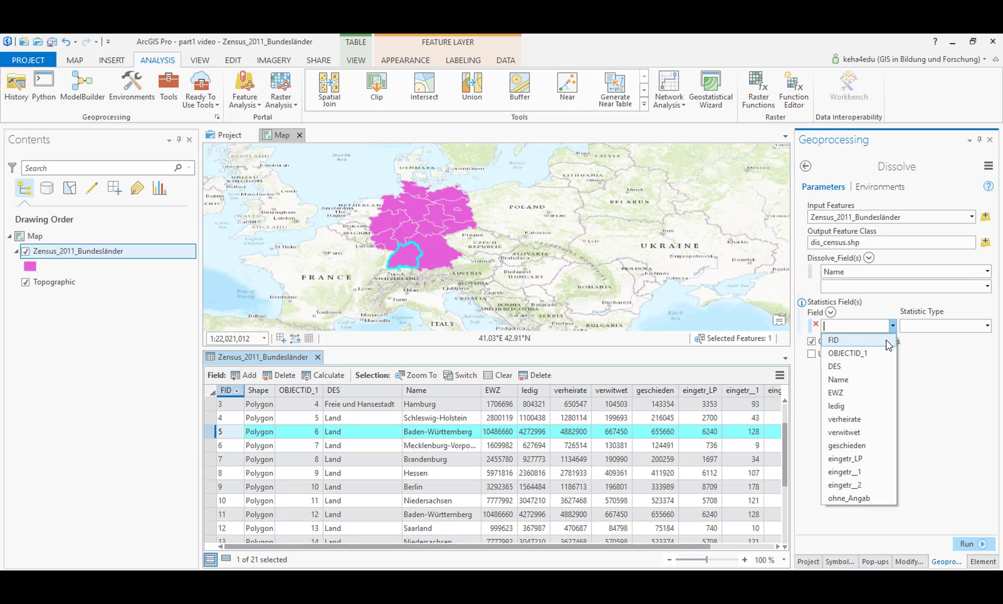
pyautogui.click(888, 341)
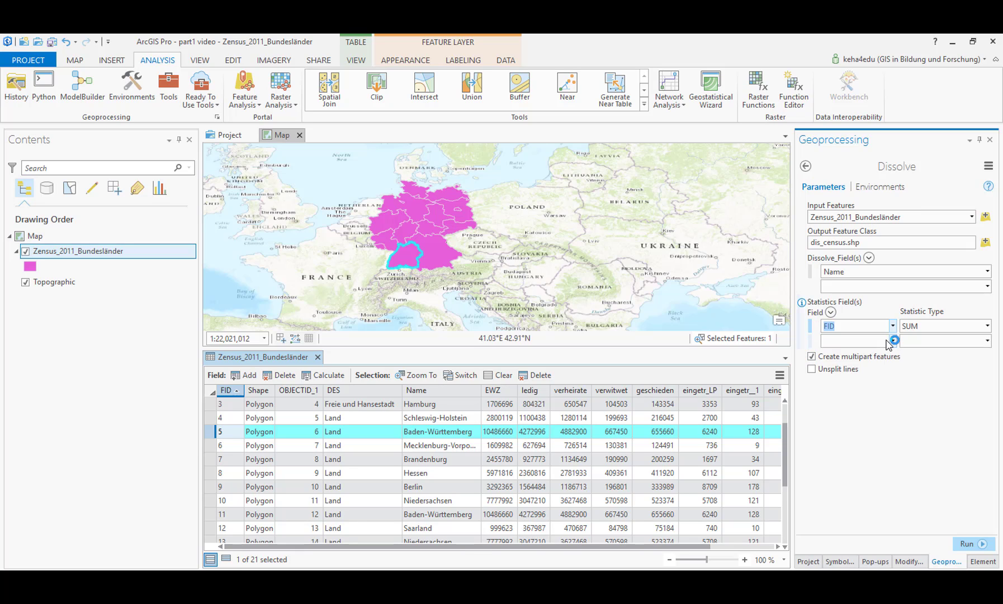
pyautogui.click(988, 327)
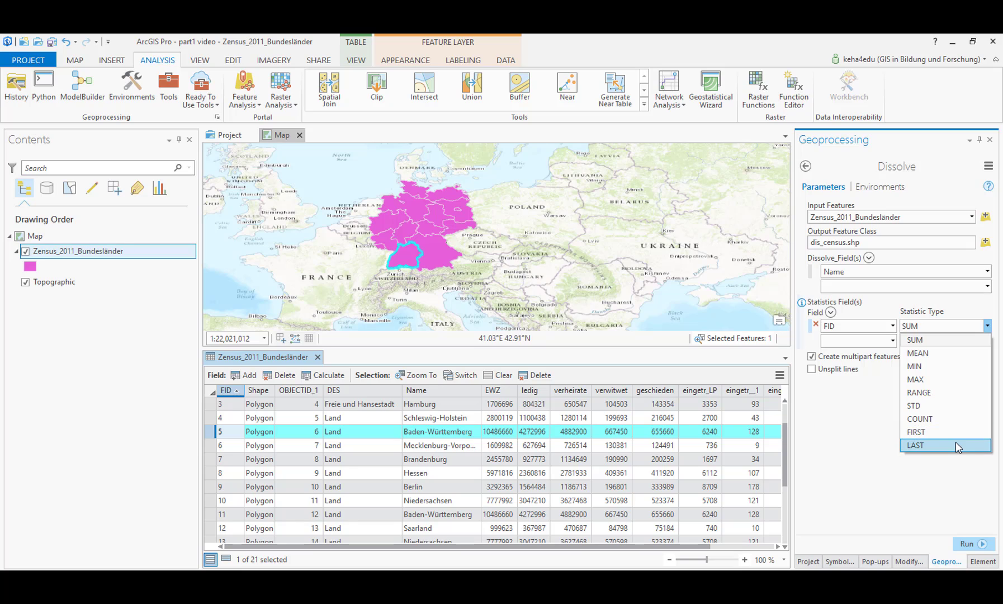
pyautogui.click(959, 445)
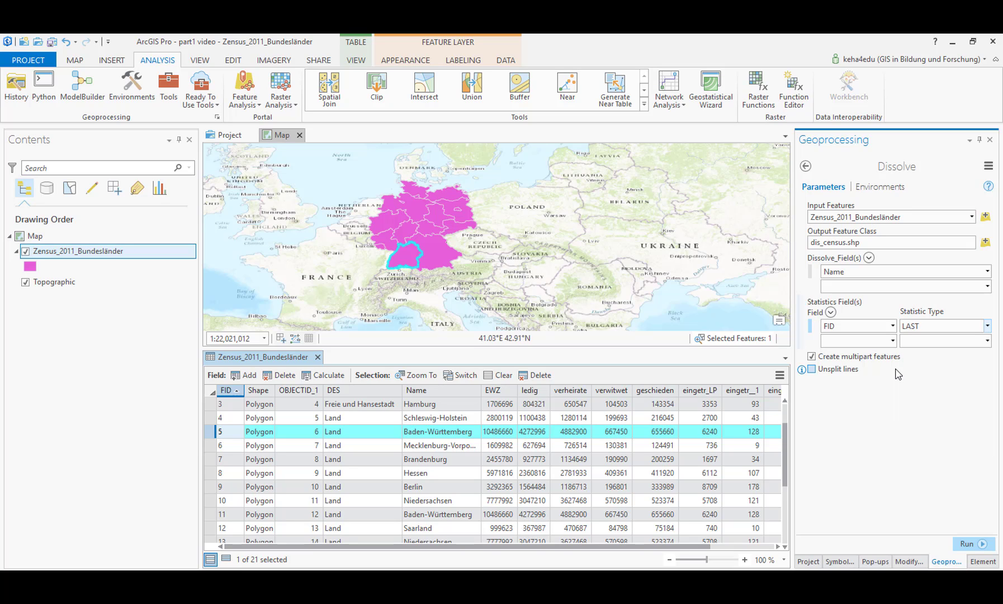
# Step: Add EWZ as a second statistics field with statistic type FIRST and run the Dissolve
pyautogui.click(893, 341)
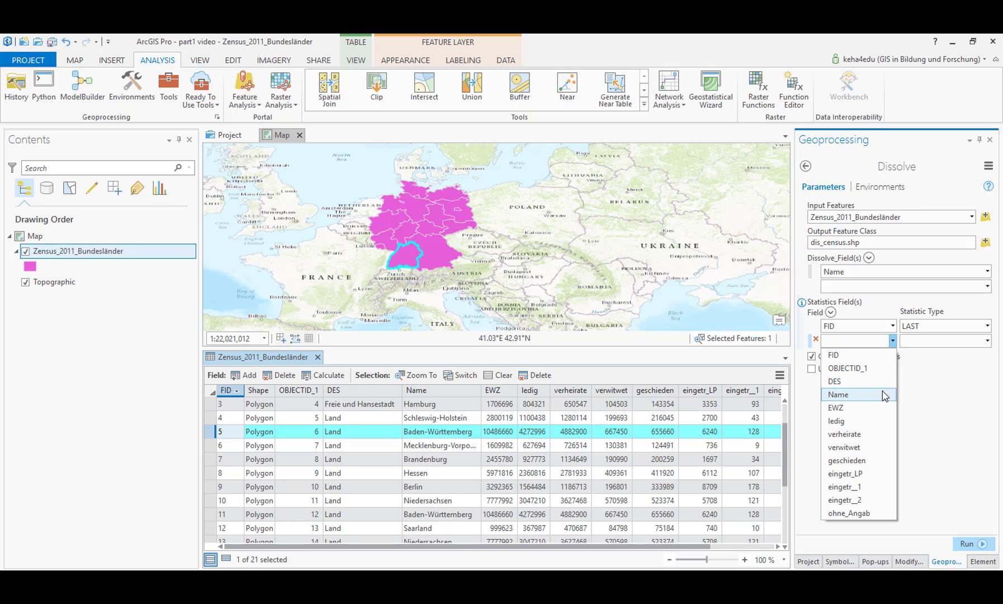
pyautogui.click(881, 408)
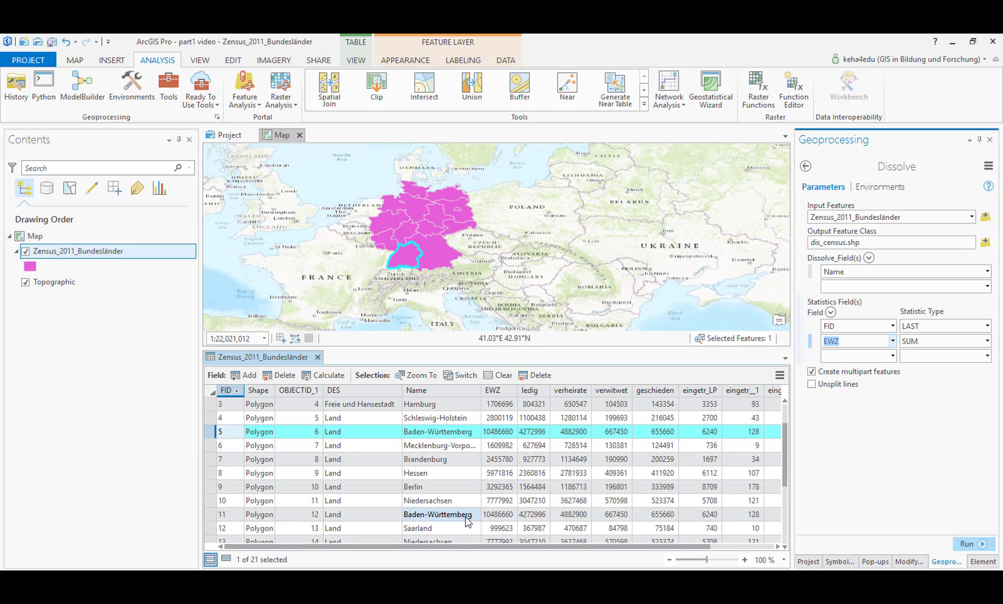
pyautogui.click(987, 341)
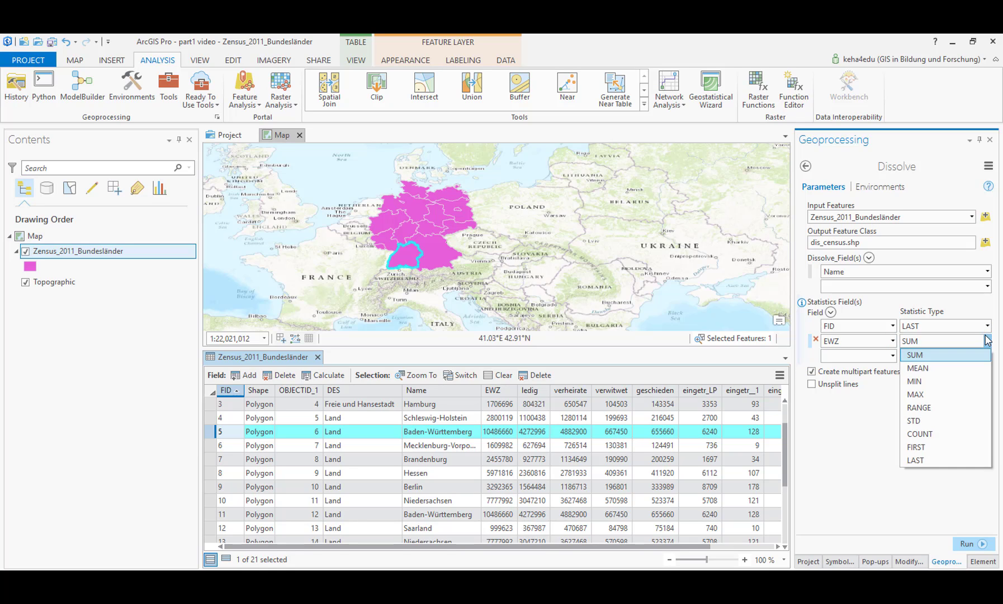
pyautogui.click(933, 452)
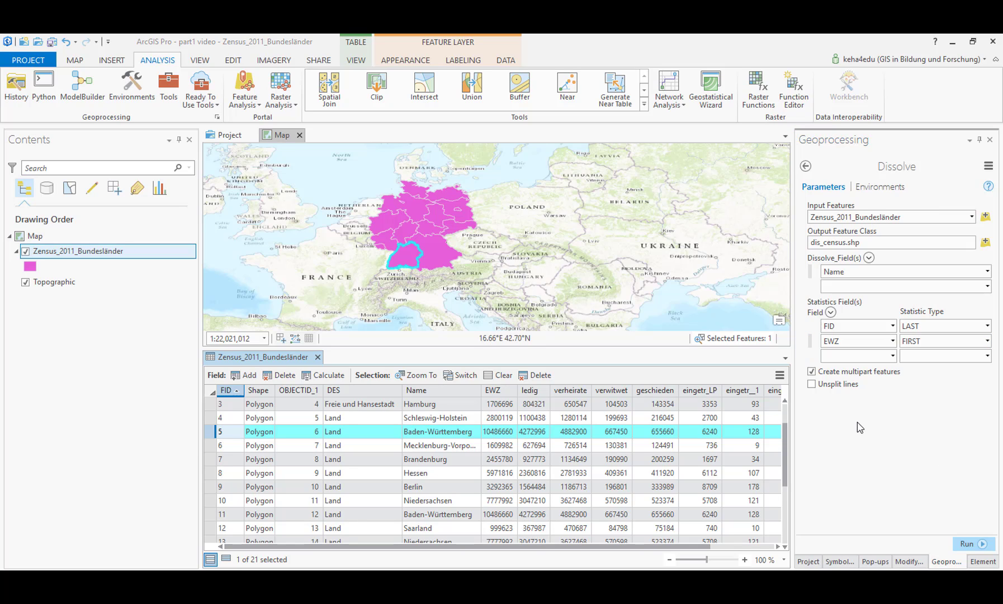
pyautogui.click(970, 543)
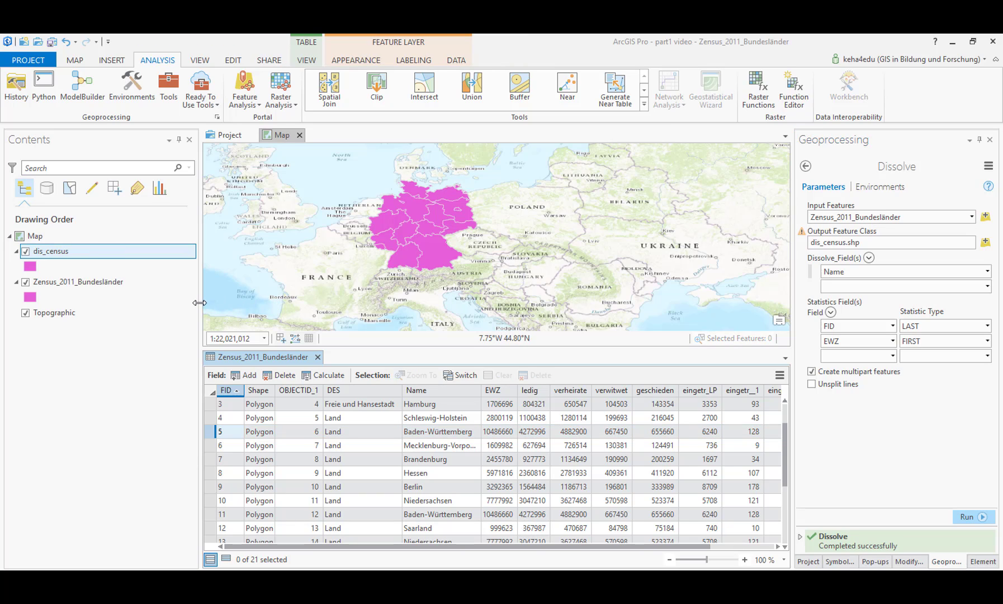
# Step: Open the attribute table of the dis_census layer and examine its Name, LAST_FID and FIRST_EWZ fields
pyautogui.click(78, 255)
pyautogui.rightClick(79, 255)
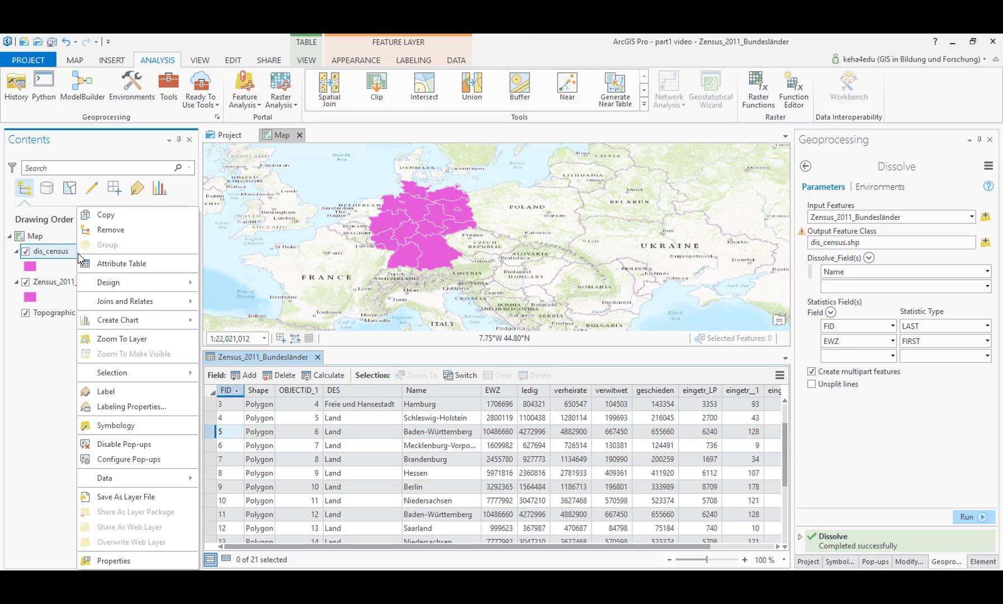
pyautogui.click(89, 261)
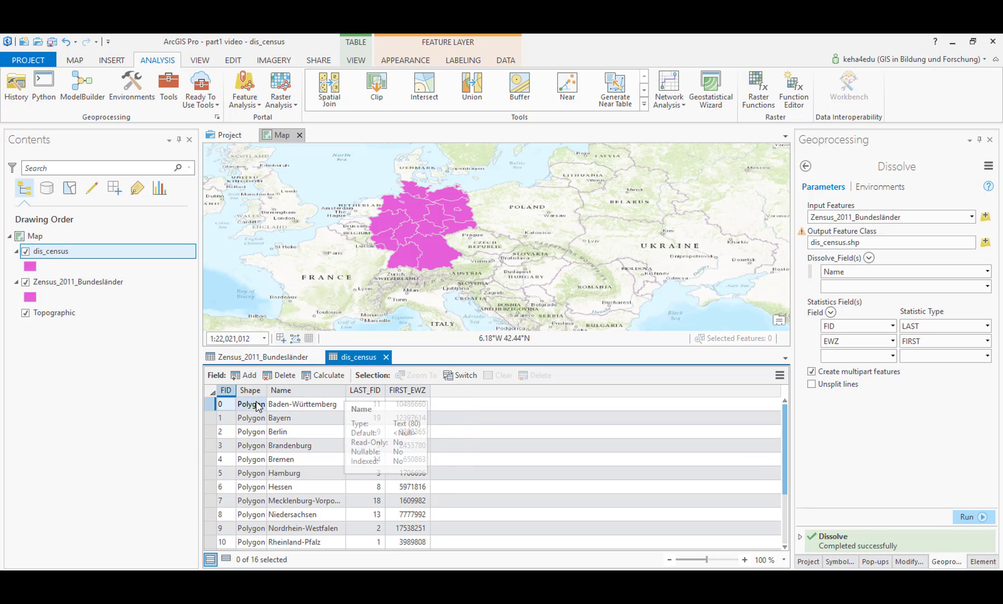
pyautogui.moveTo(423, 396)
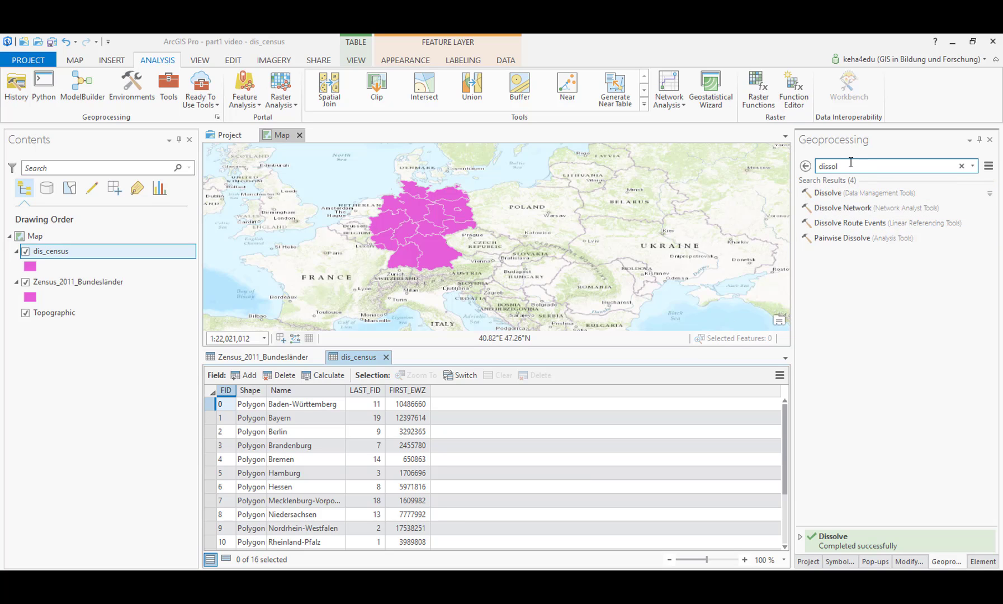
# Step: Set up the Add Geometry Attributes tool with dis_census as input features and Geodesic area as the geometry property
pyautogui.doubleClick(850, 163)
pyautogui.write('add')
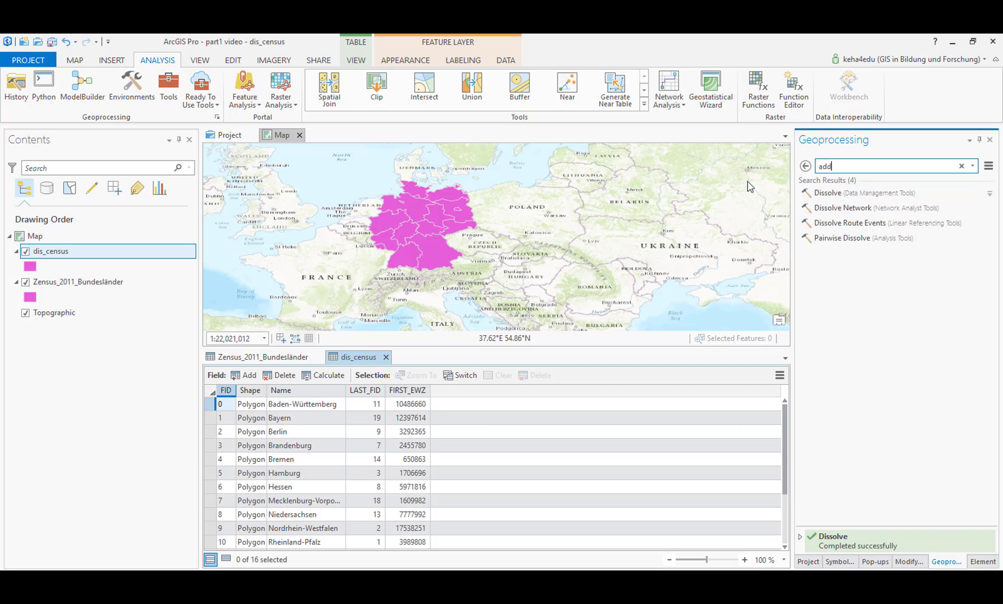
pyautogui.write(' geo')
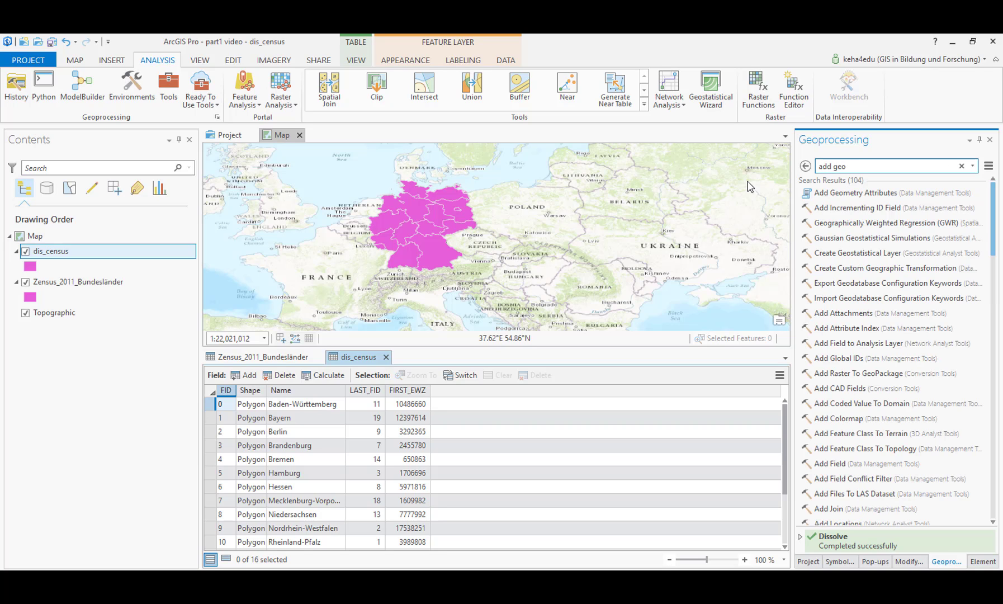
pyautogui.click(889, 194)
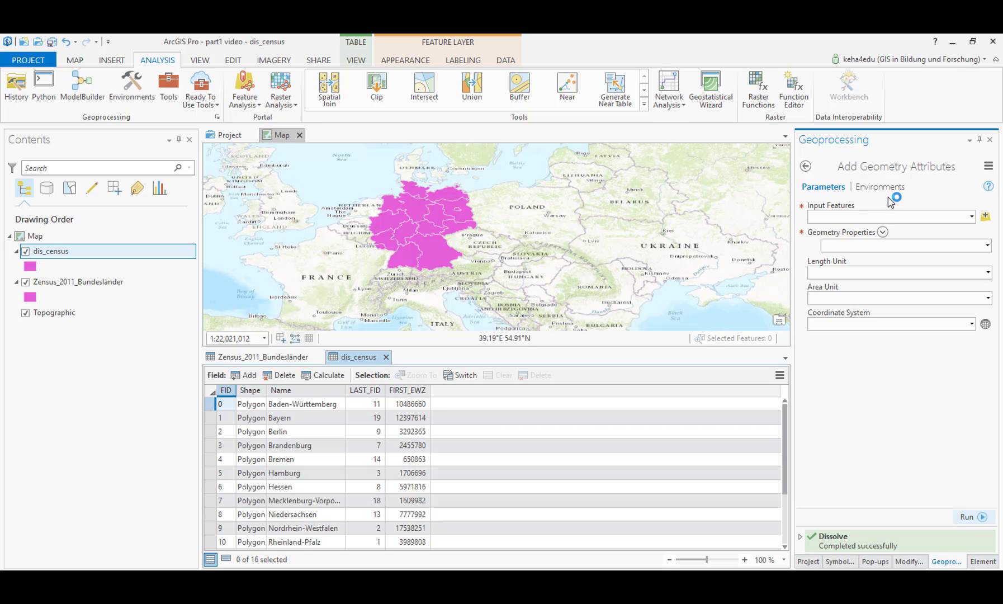
pyautogui.click(973, 217)
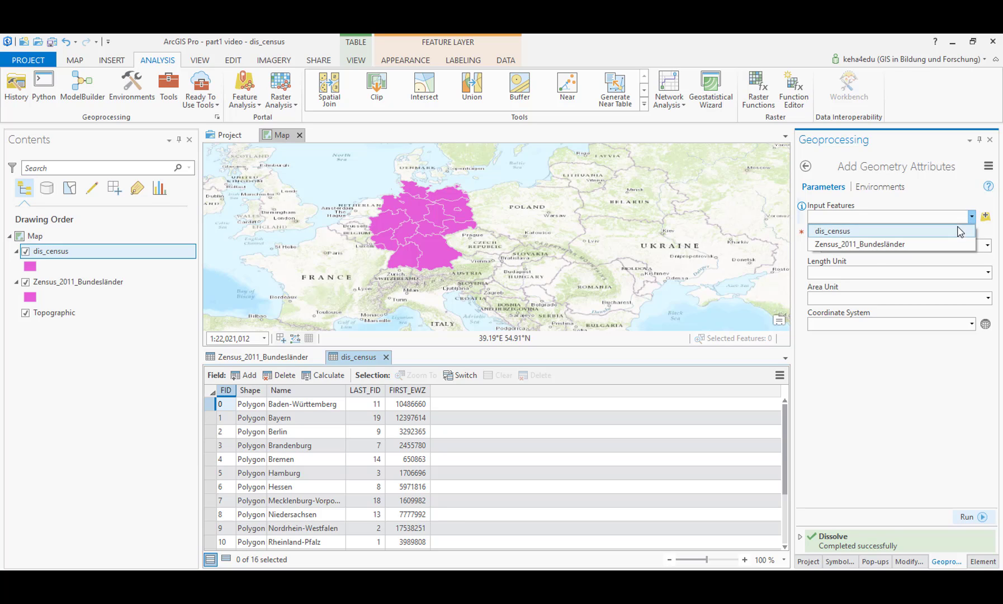
pyautogui.click(954, 231)
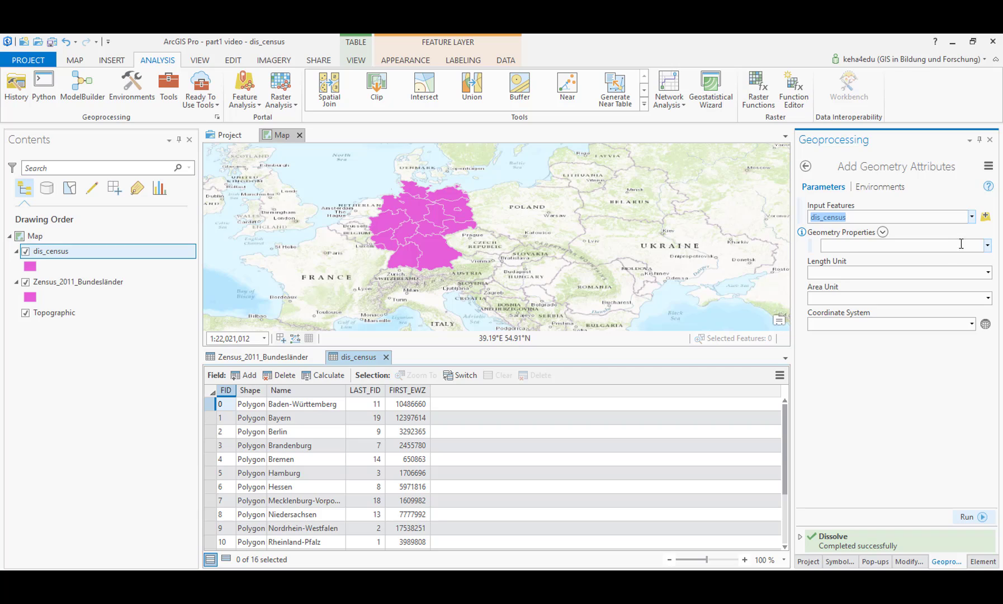
pyautogui.click(988, 245)
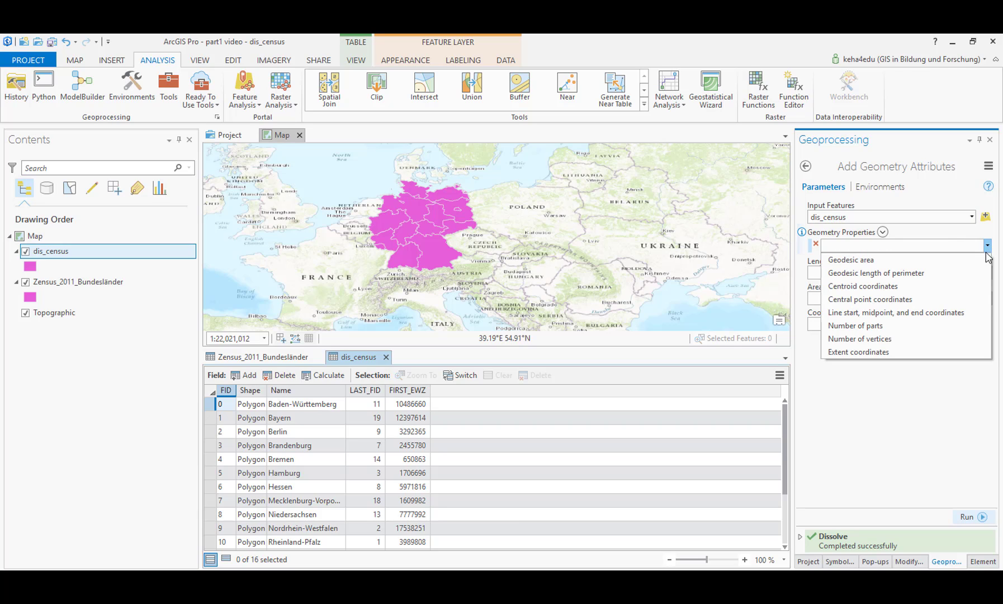
pyautogui.click(979, 264)
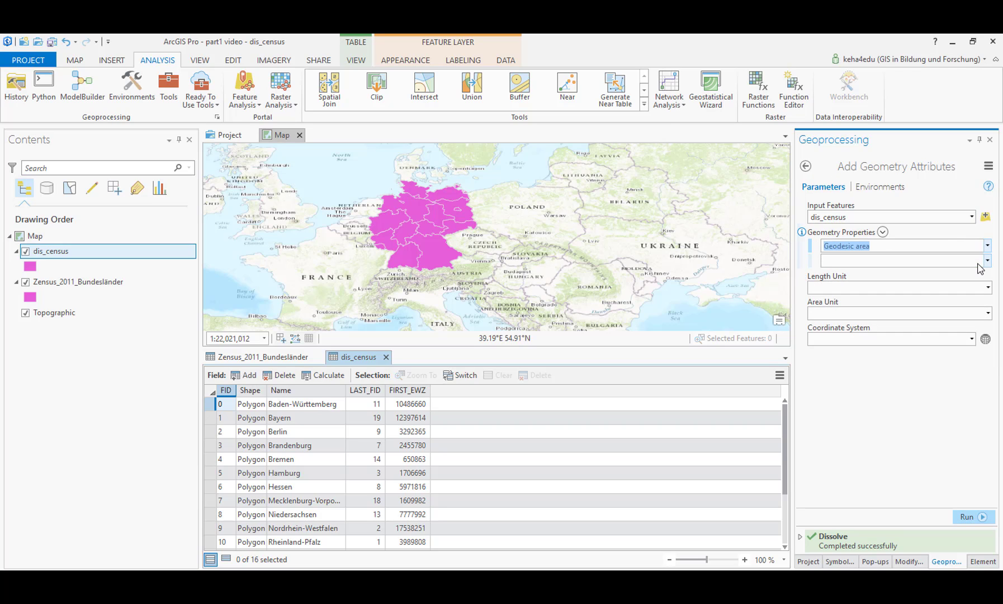
# Step: Set the length unit to Kilometers, the area unit to Square kilometers and the coordinate system to the current map's GCS_WGS_1984, and run the tool
pyautogui.click(988, 288)
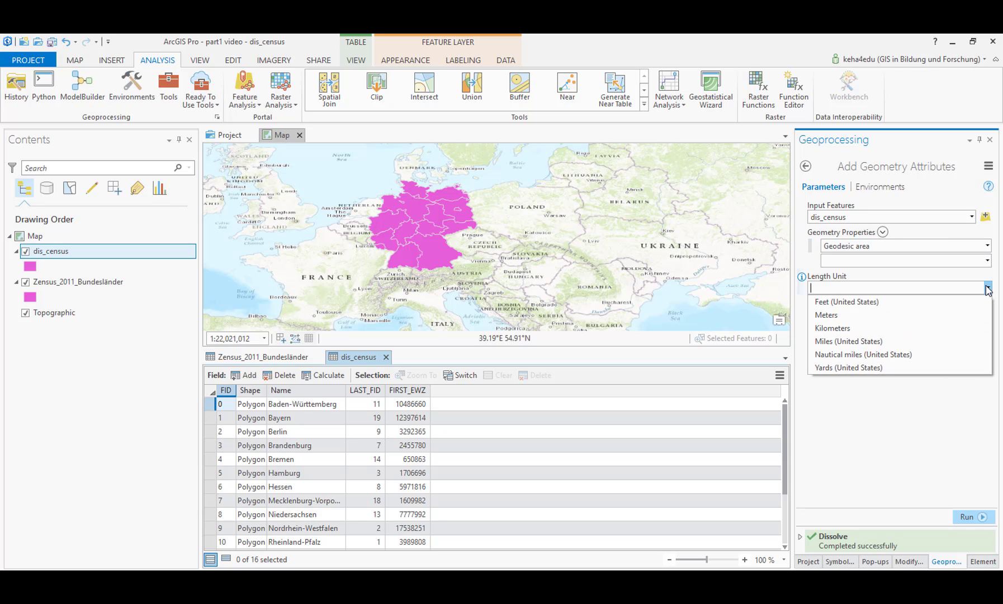
pyautogui.click(939, 331)
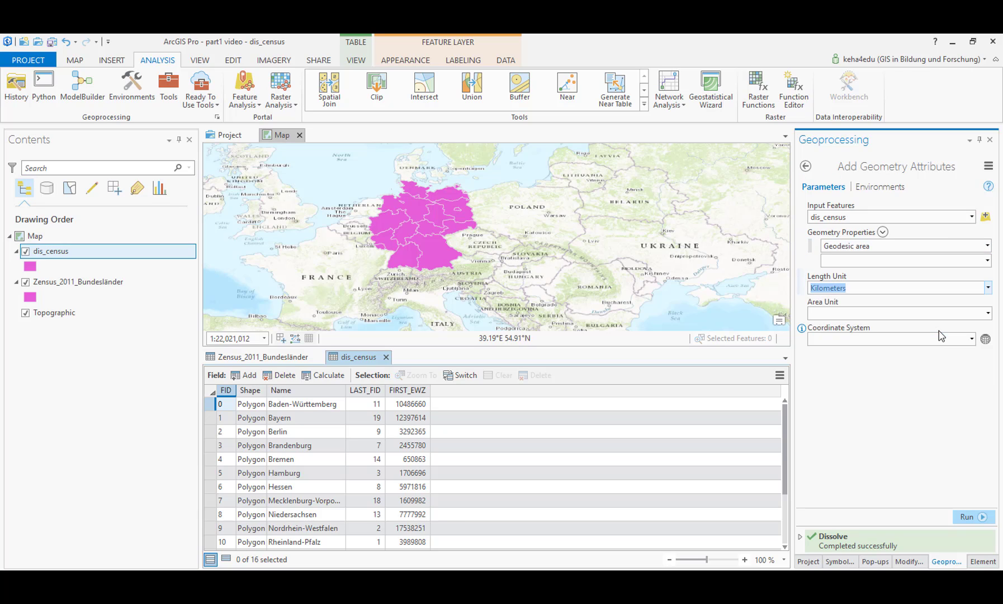
pyautogui.click(988, 313)
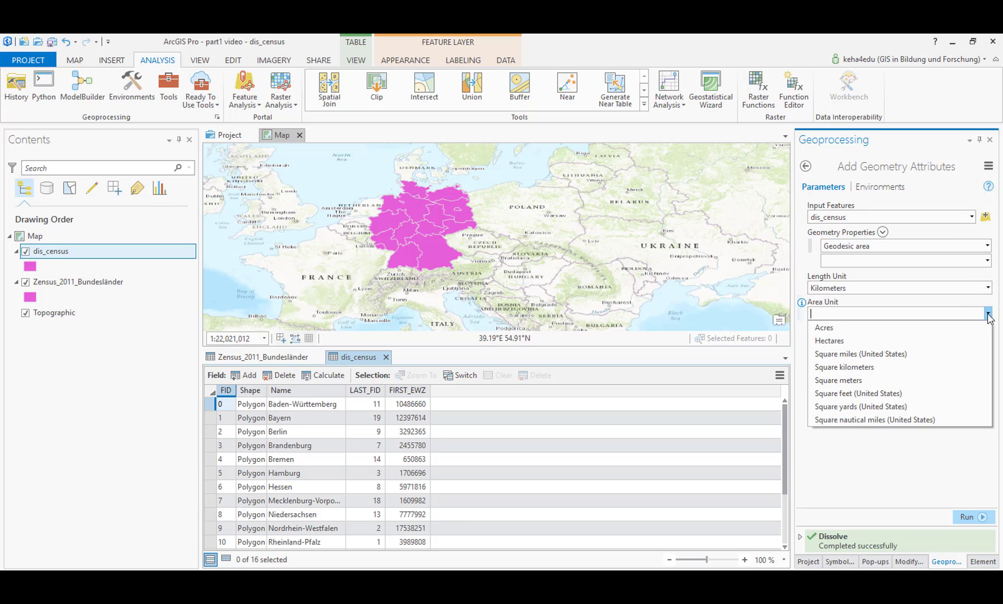
pyautogui.click(935, 367)
pyautogui.click(971, 339)
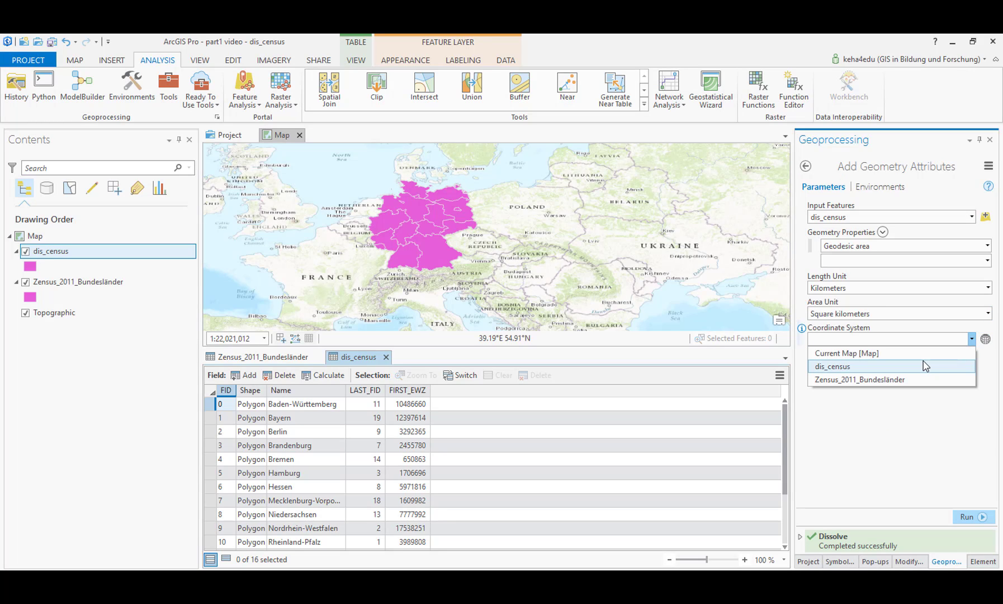
pyautogui.click(929, 366)
pyautogui.click(972, 340)
pyautogui.click(939, 353)
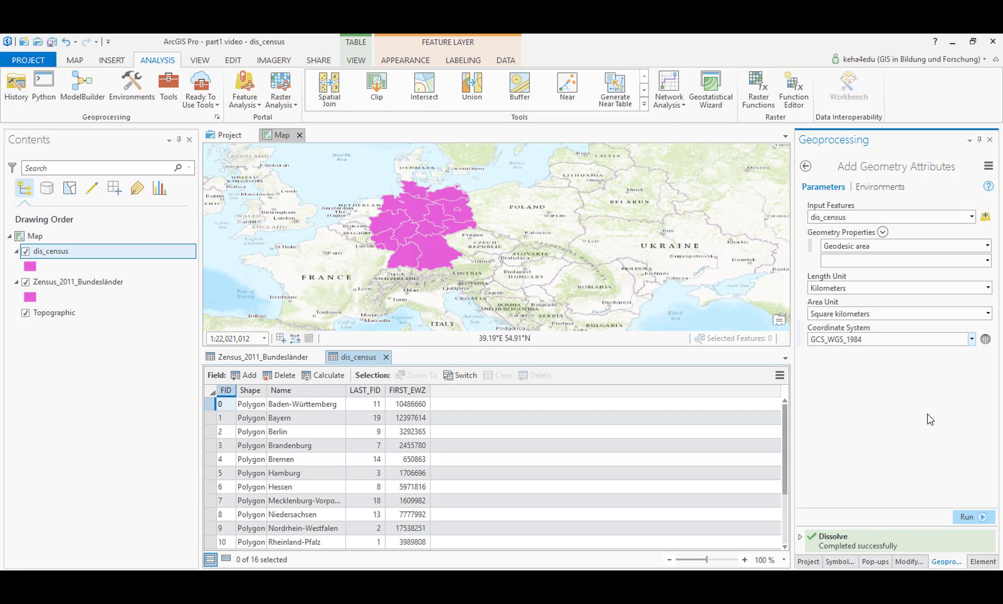
pyautogui.click(970, 516)
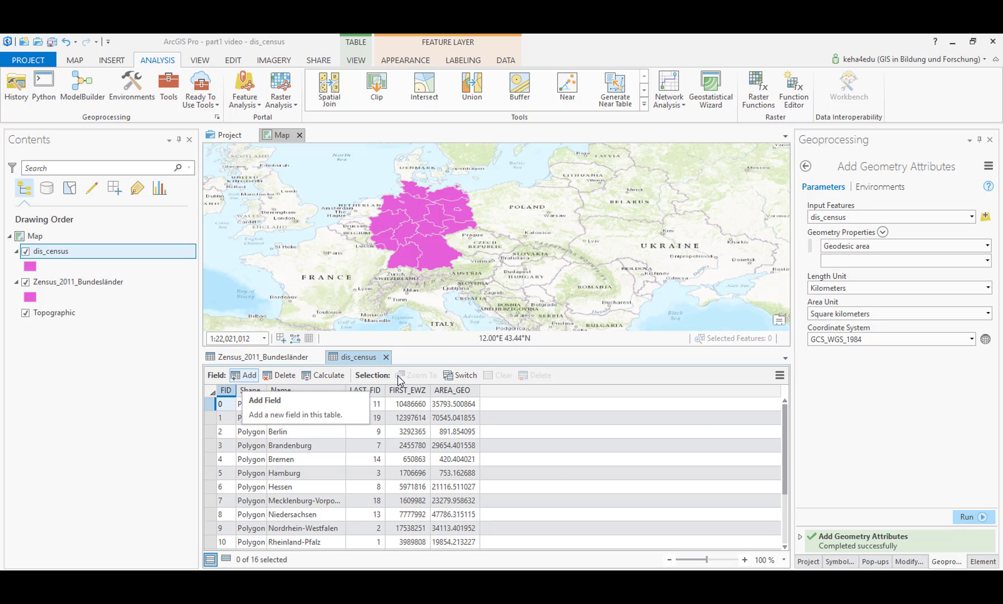
# Step: Add a field named Density with data type Float to the dis_census table and save the field changes
pyautogui.click(250, 382)
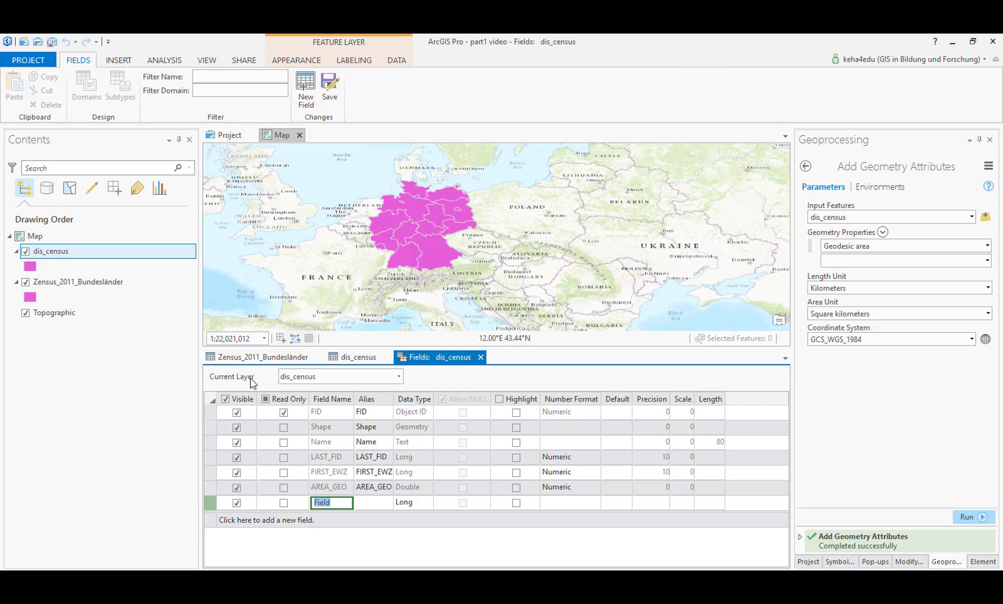
pyautogui.write('Densitz')
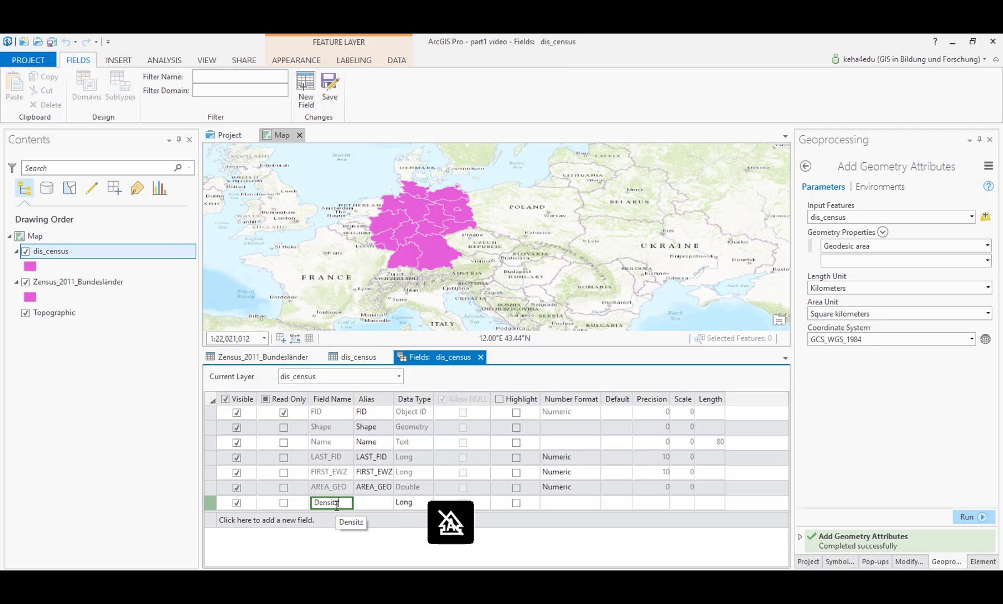
pyautogui.press('BackSpace')
pyautogui.write('y')
pyautogui.click(428, 506)
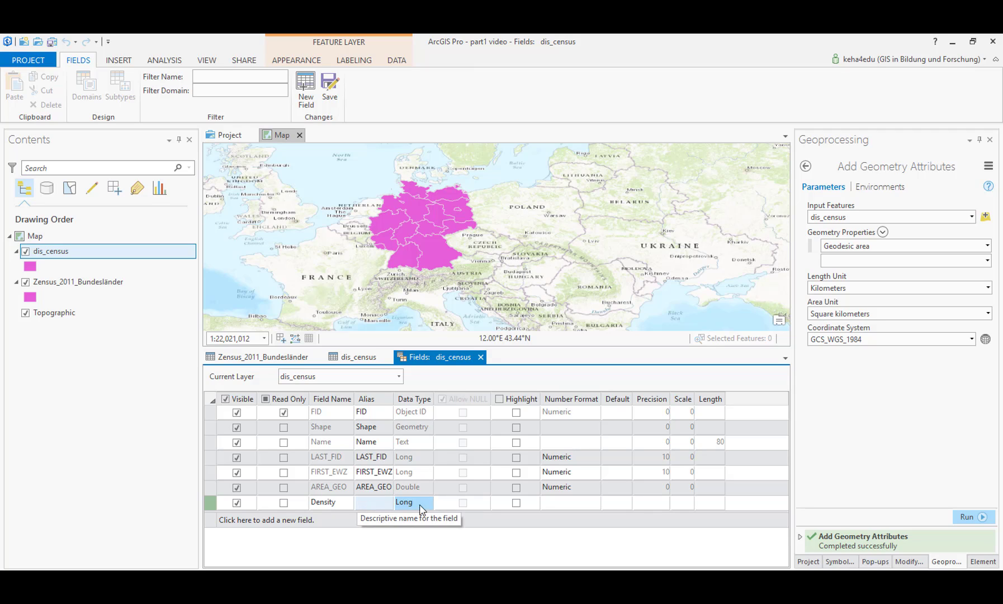
pyautogui.click(420, 506)
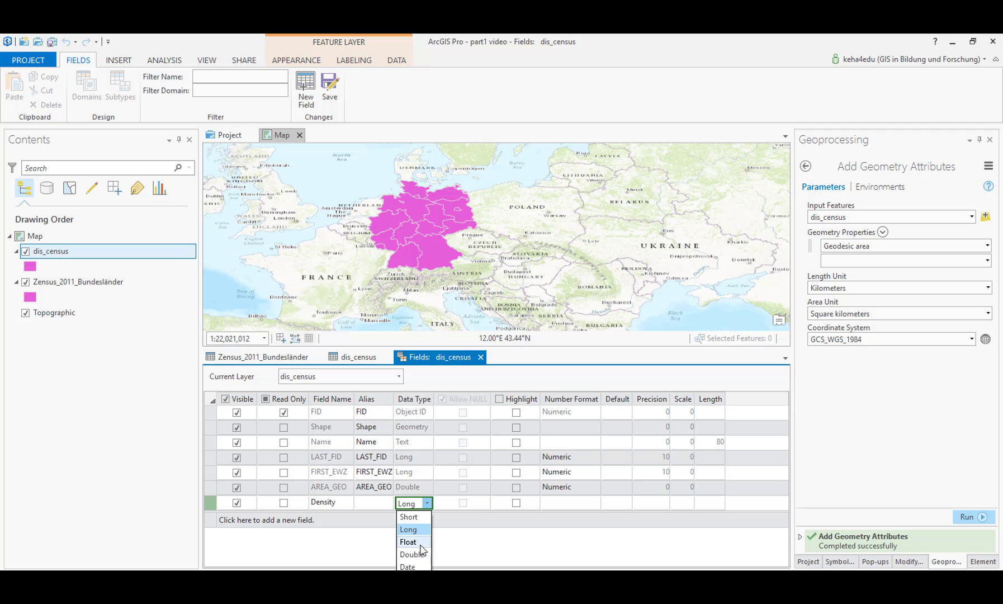
pyautogui.click(424, 553)
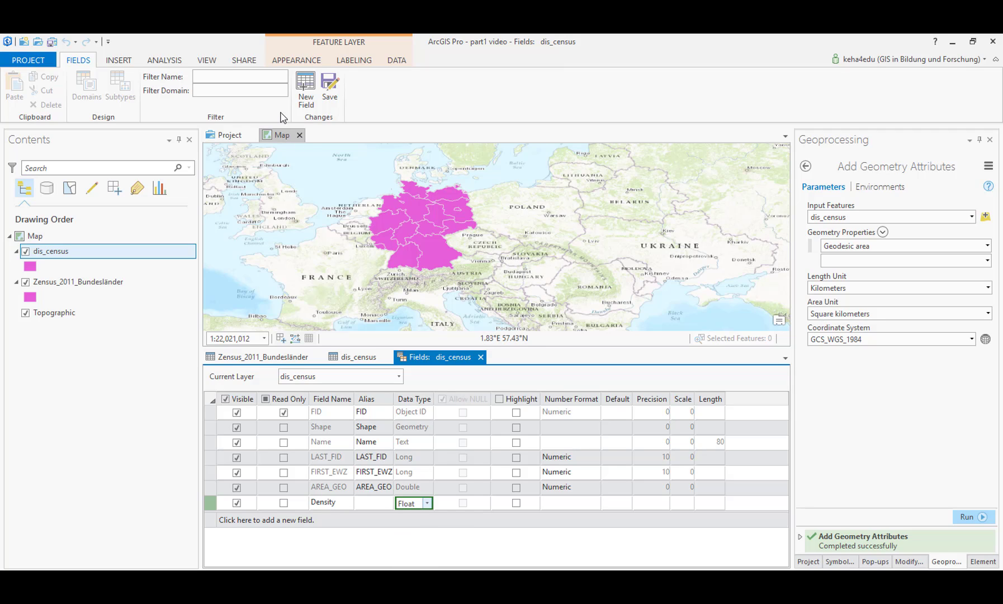
pyautogui.click(330, 90)
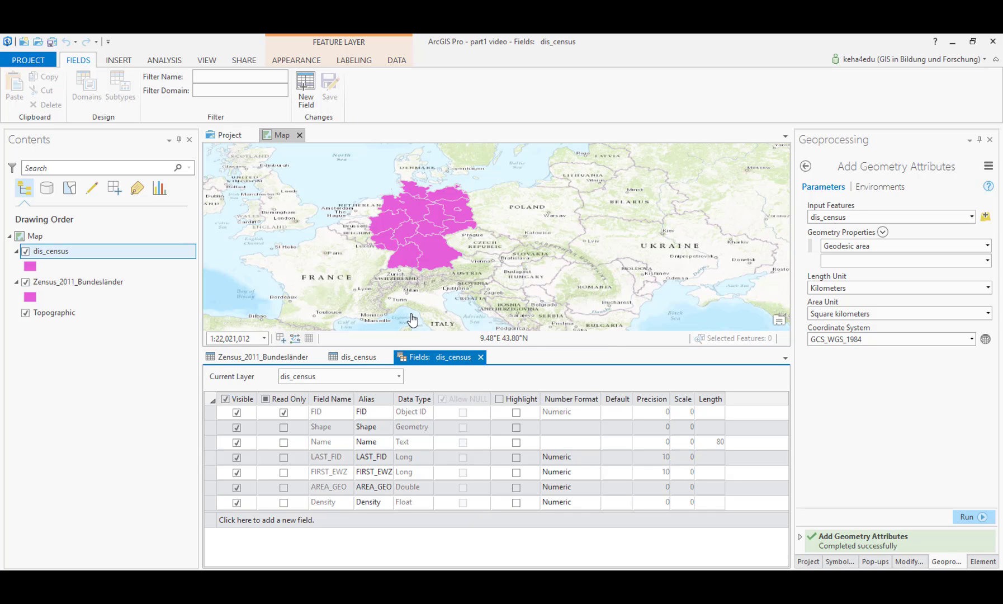
# Step: Calculate the Density field of dis_census with the expression !FIRST_EWZ! / !AREA_GEO!
pyautogui.click(365, 358)
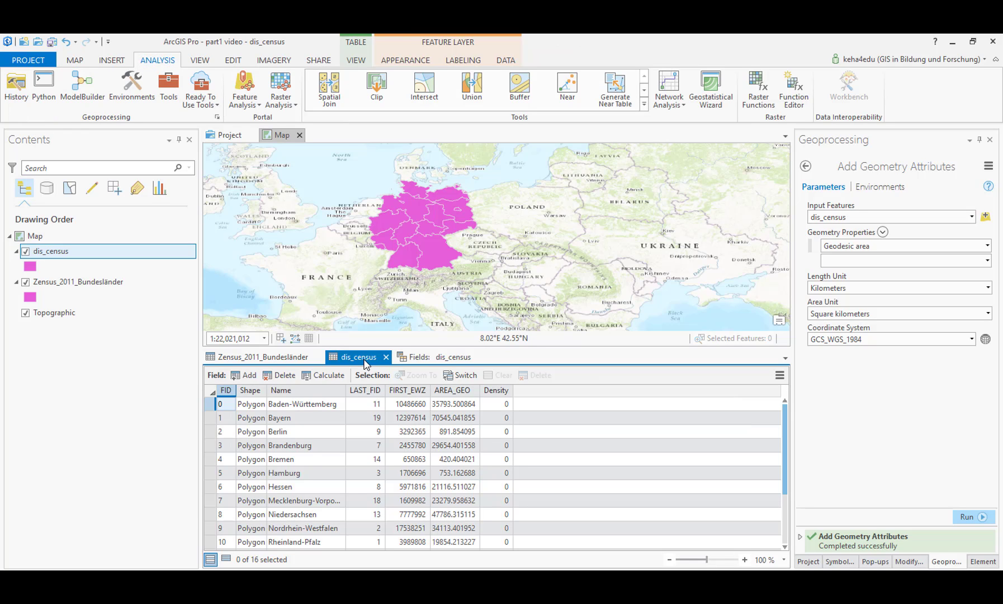
pyautogui.click(499, 398)
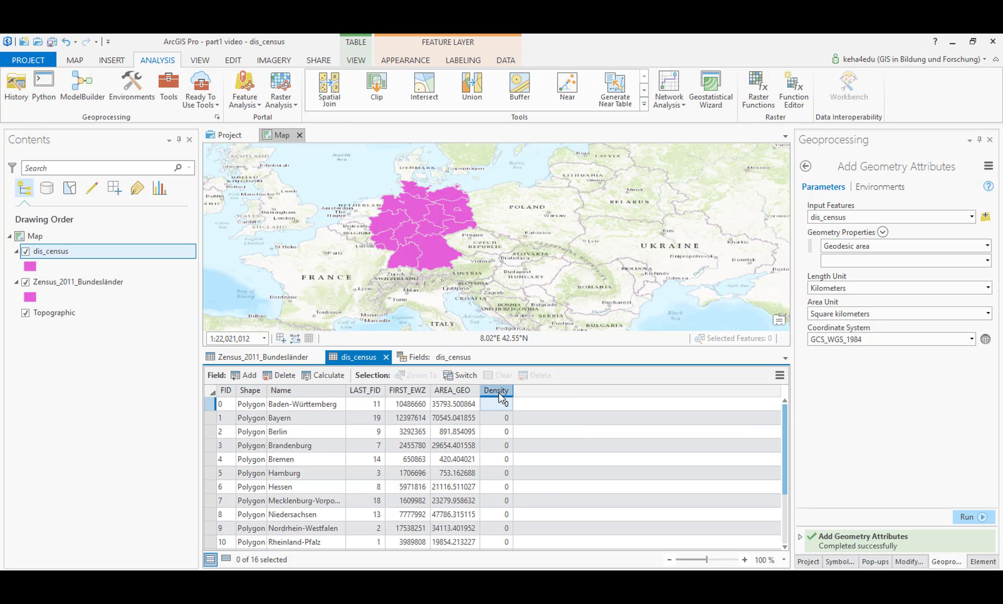
pyautogui.rightClick(499, 394)
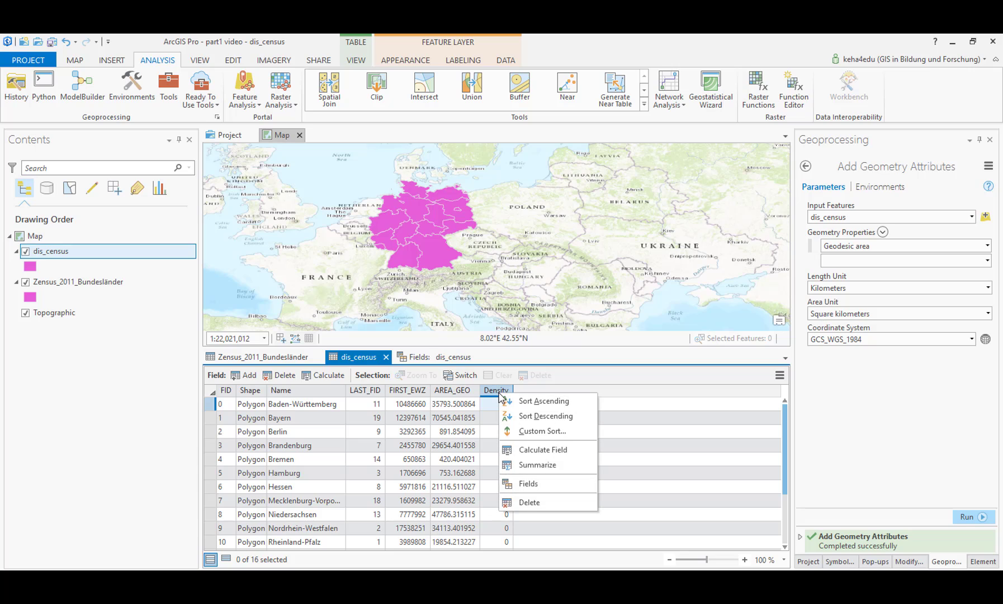
pyautogui.click(531, 451)
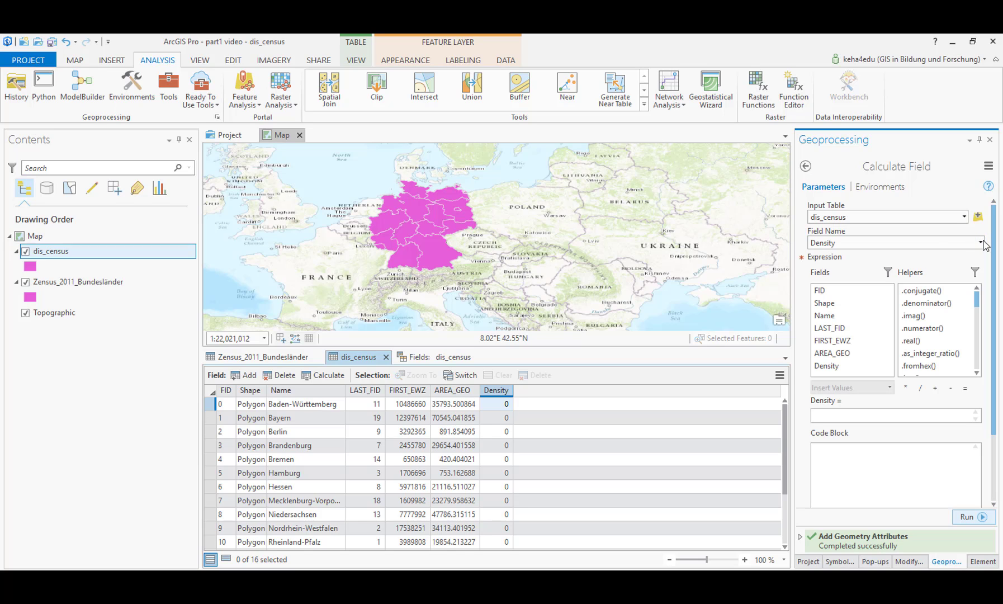
pyautogui.click(826, 411)
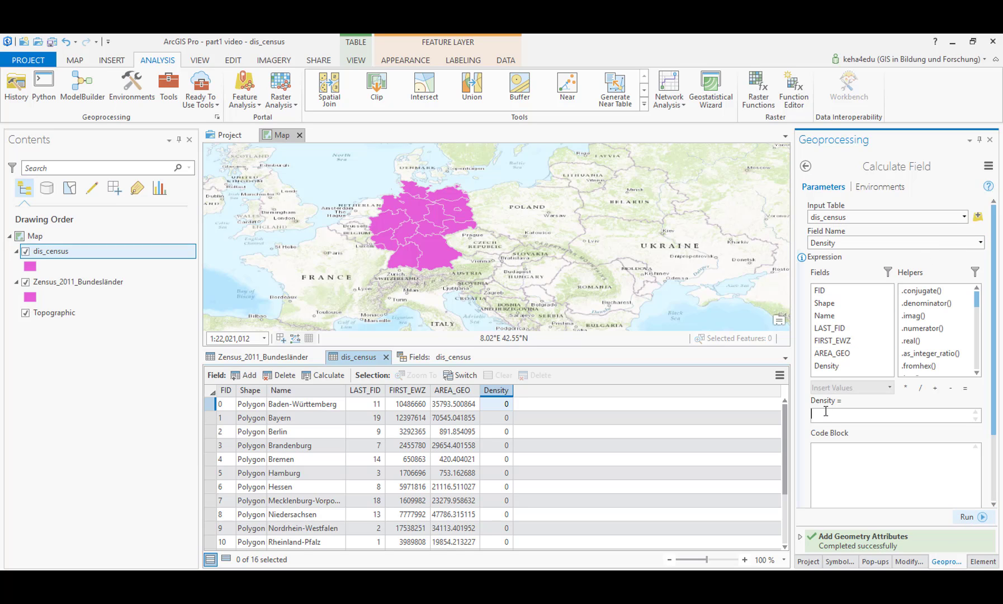
pyautogui.doubleClick(833, 341)
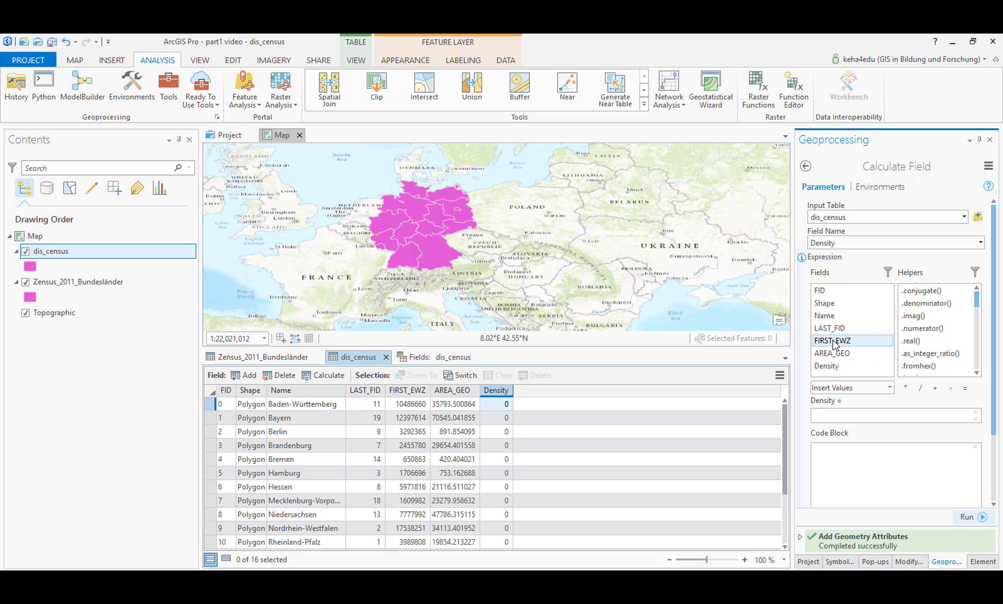
pyautogui.click(921, 387)
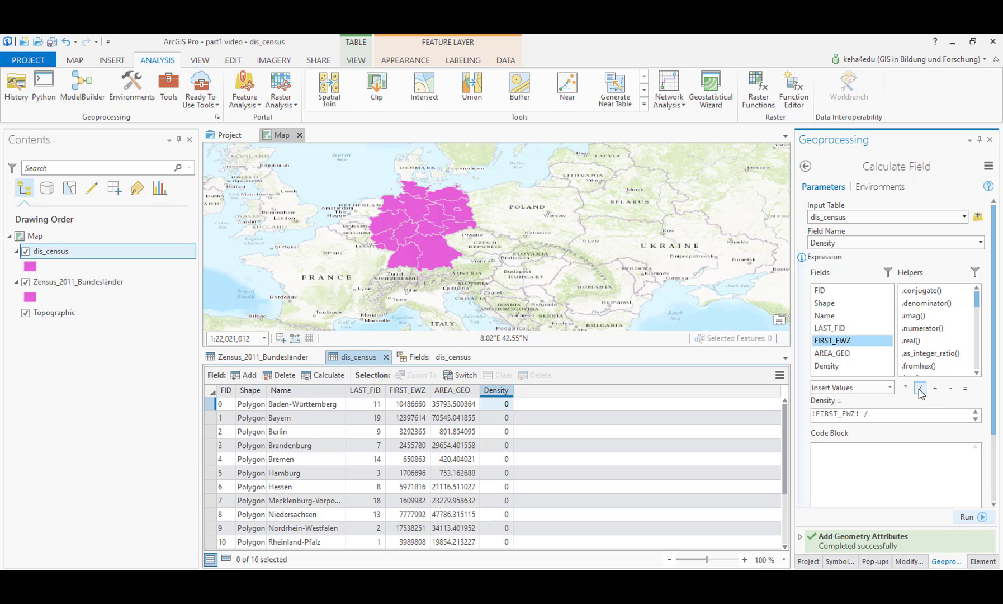
pyautogui.doubleClick(847, 353)
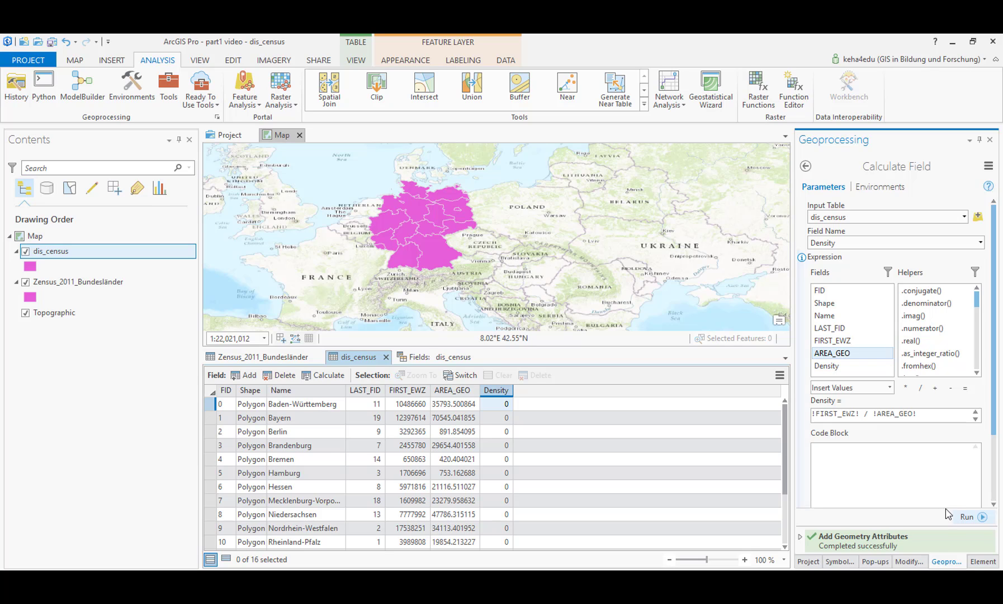
pyautogui.click(965, 517)
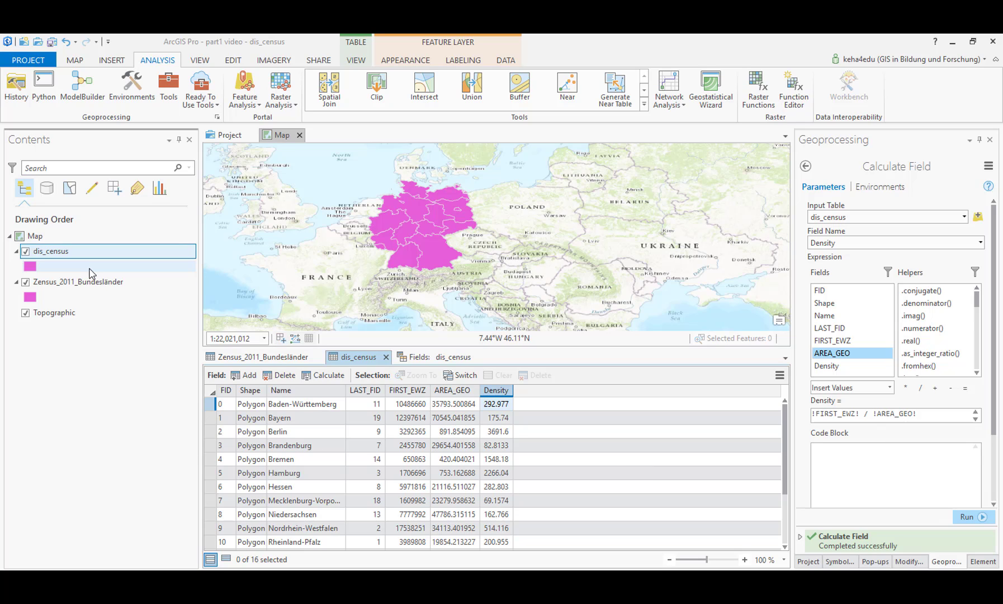
# Step: Symbolize the dis_census layer with Proportional Symbols based on the Density field
pyautogui.click(65, 253)
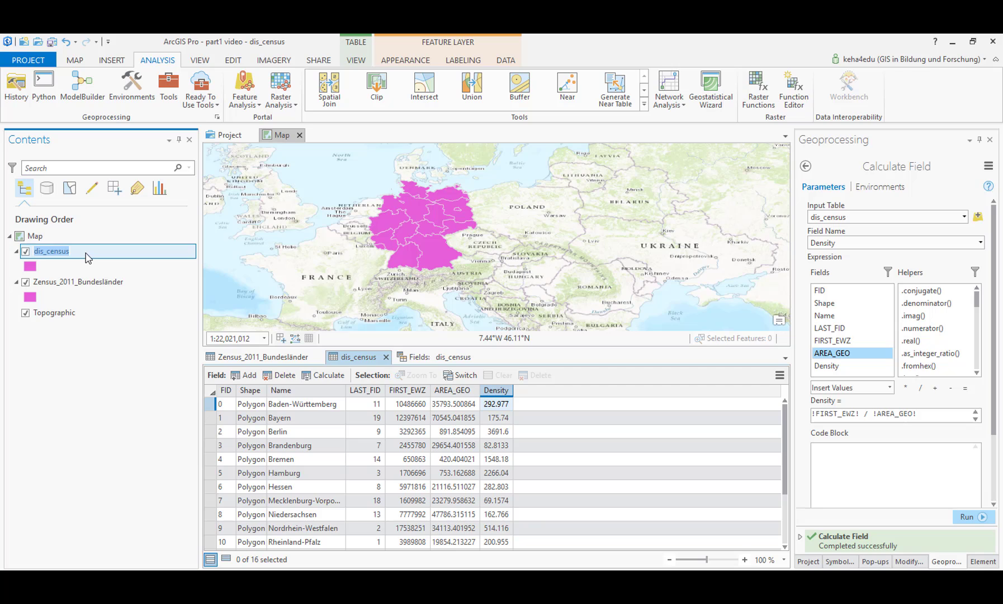
pyautogui.rightClick(88, 258)
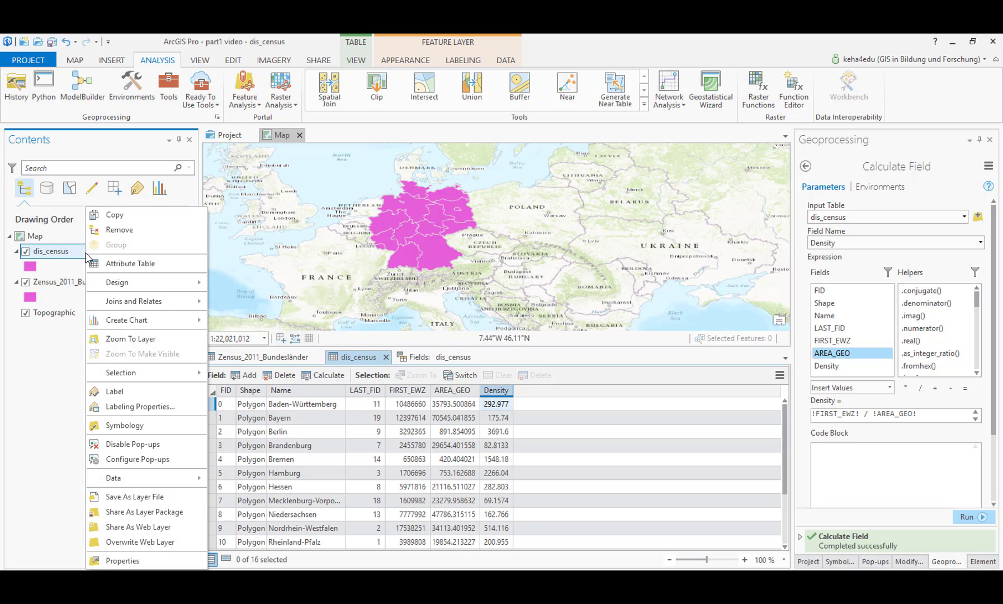
pyautogui.click(124, 426)
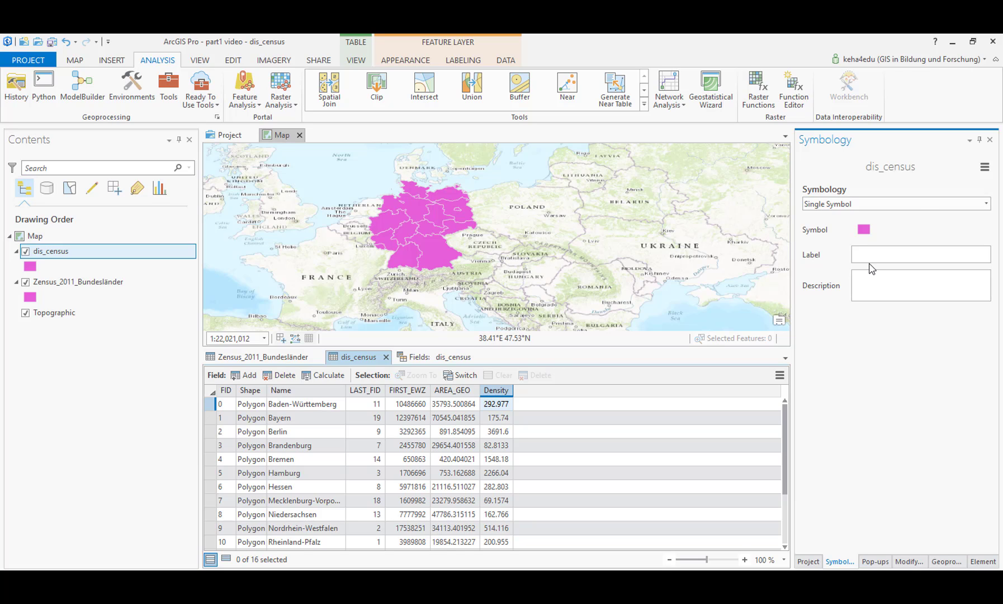
pyautogui.click(924, 205)
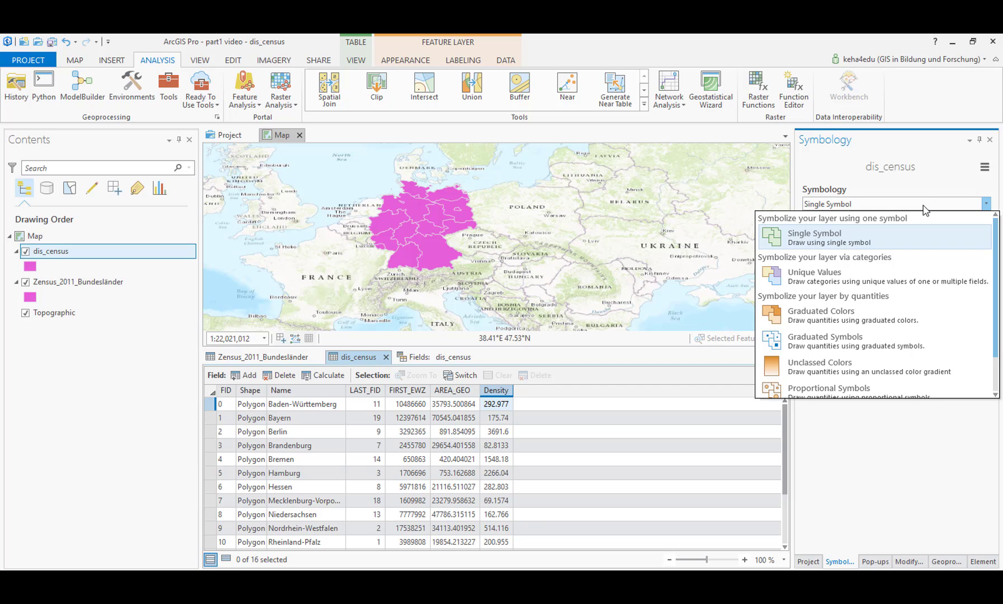
pyautogui.click(862, 388)
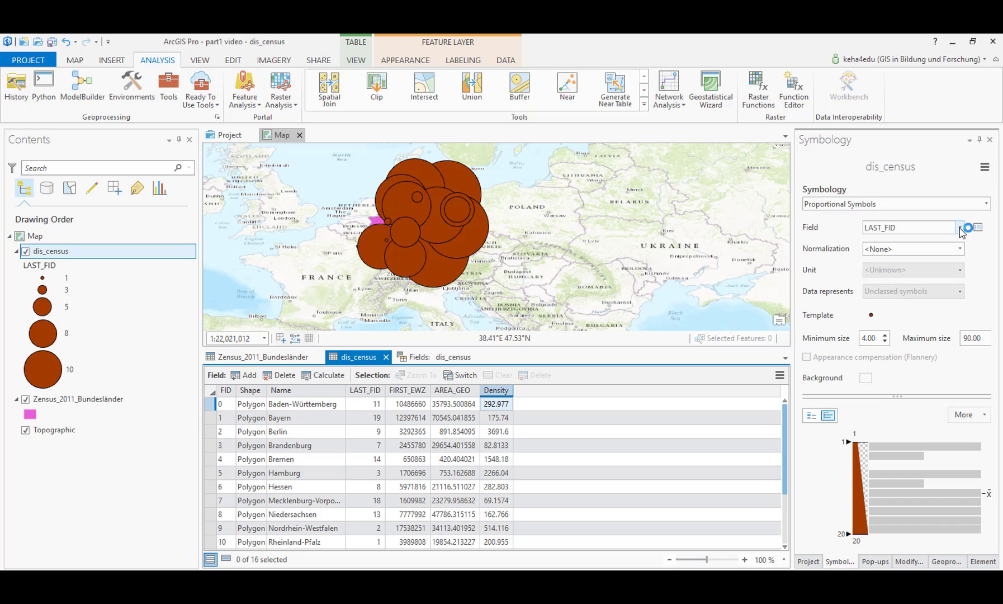
pyautogui.click(961, 229)
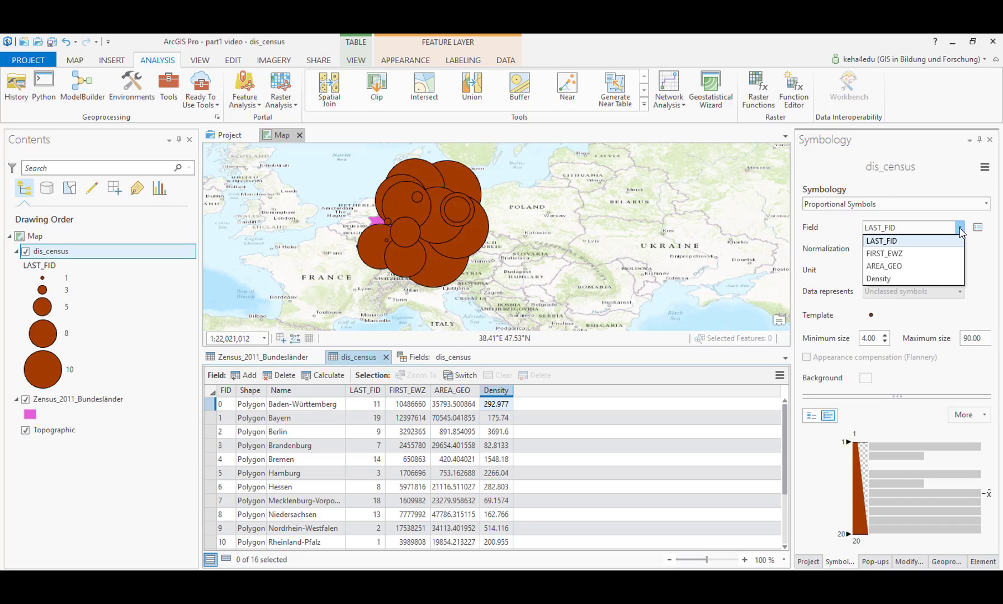
pyautogui.click(924, 280)
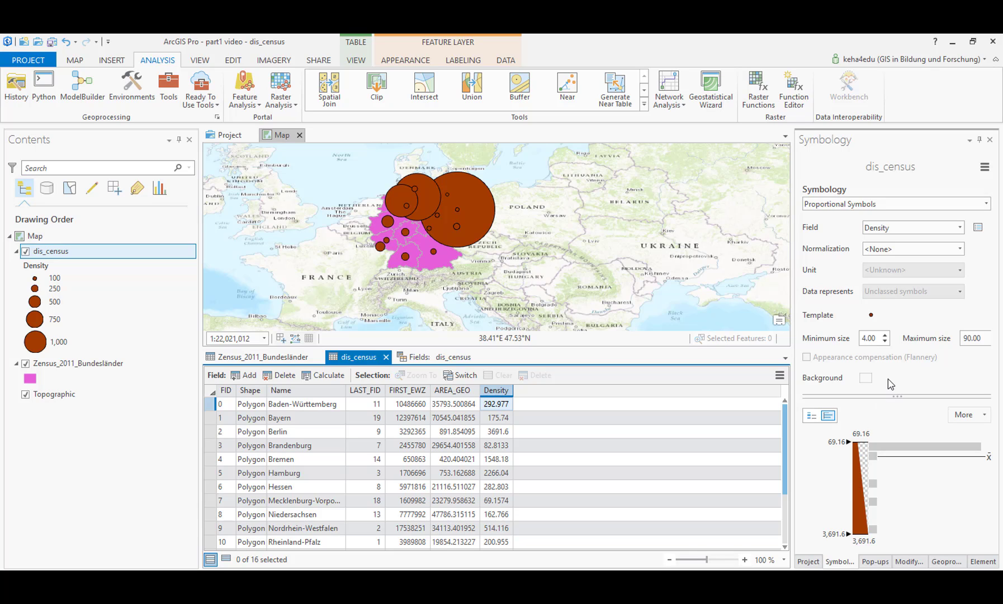
# Step: Set the proportional symbols of dis_census to a minimum size of 2 and a maximum size of 20
pyautogui.click(885, 341)
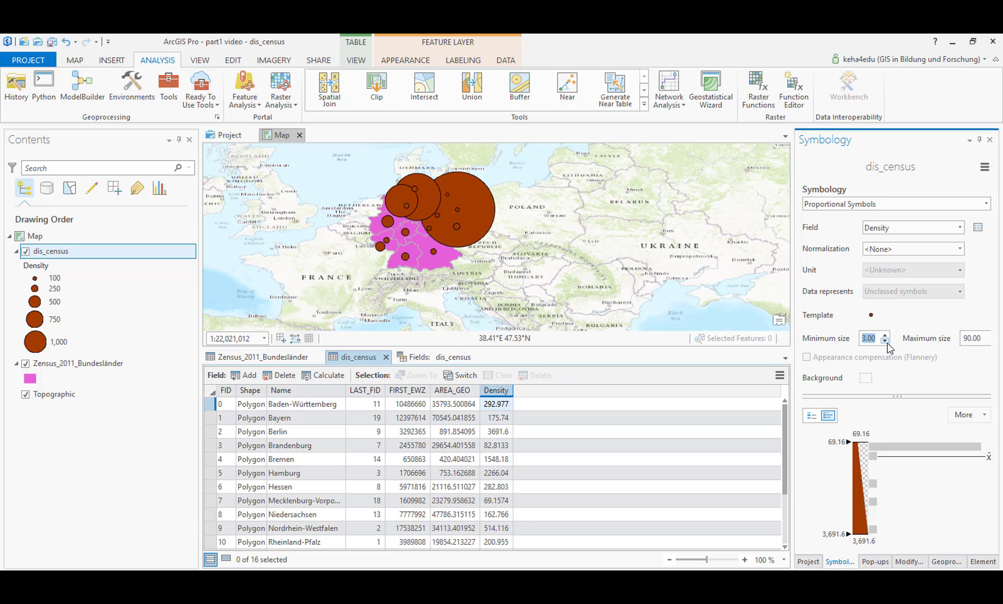
pyautogui.click(982, 338)
pyautogui.write('10')
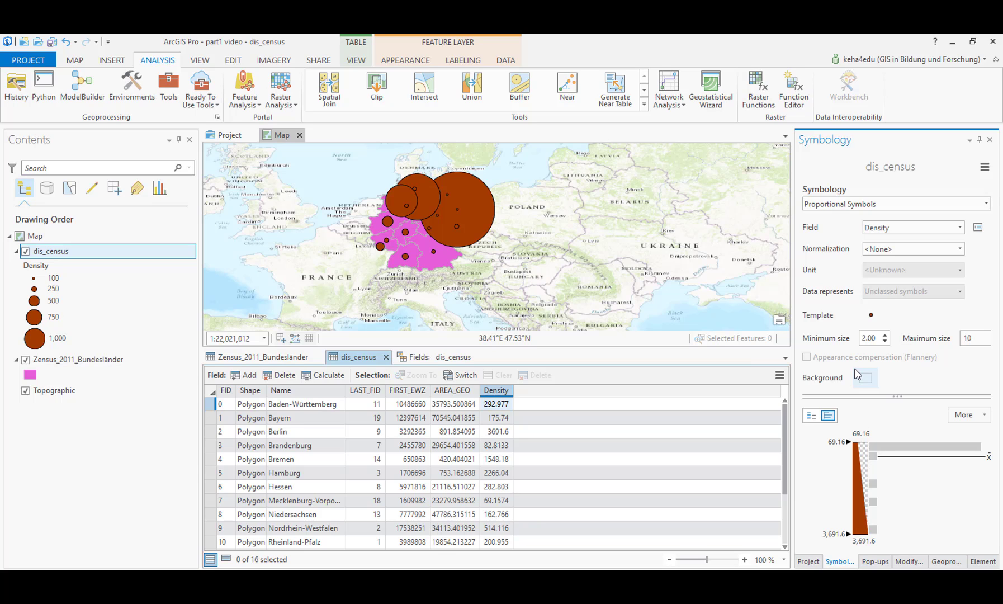
pyautogui.press('Return')
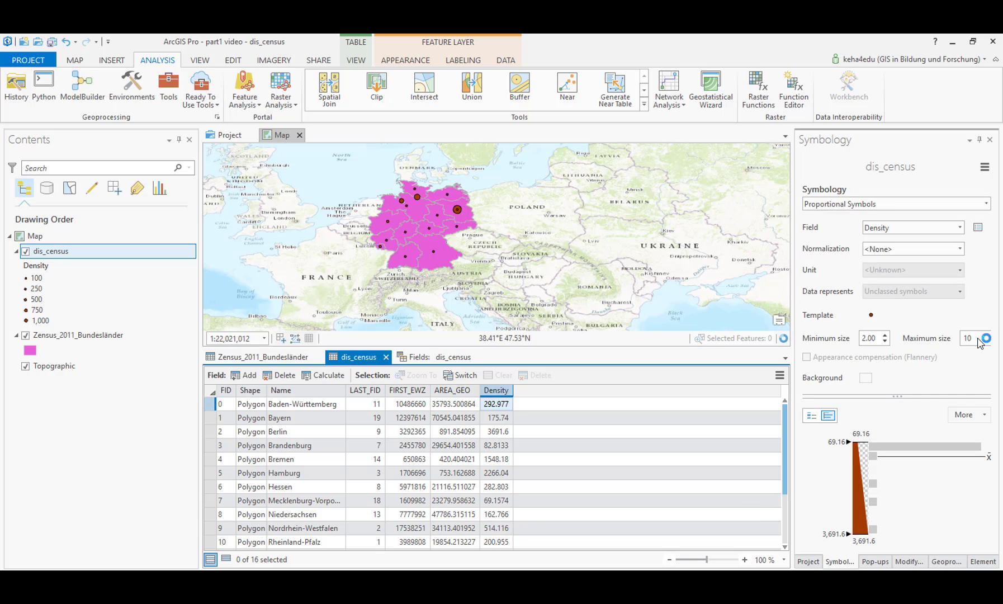
pyautogui.moveTo(977, 339); pyautogui.dragTo(940, 344)
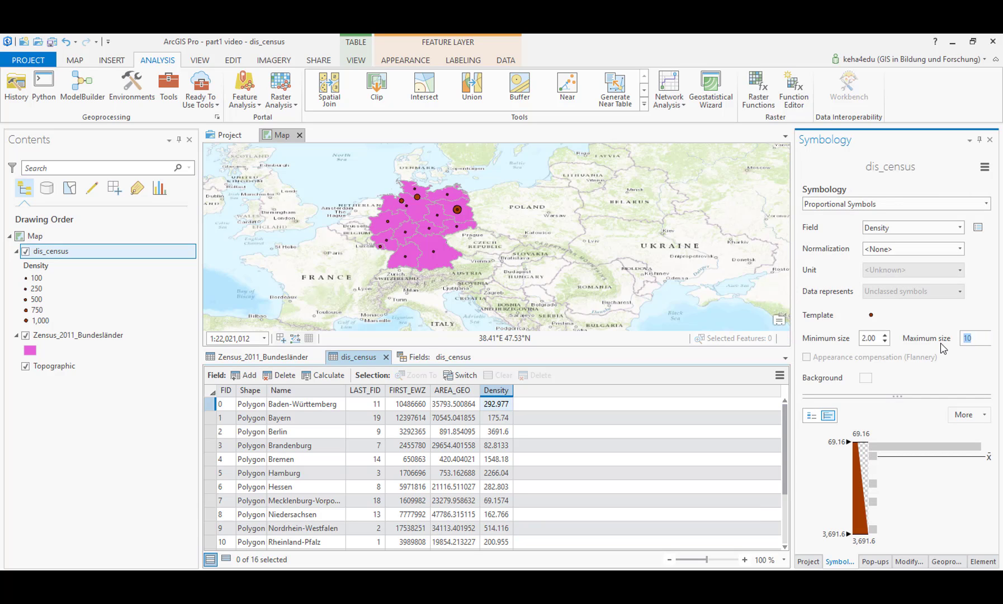
pyautogui.press('Return')
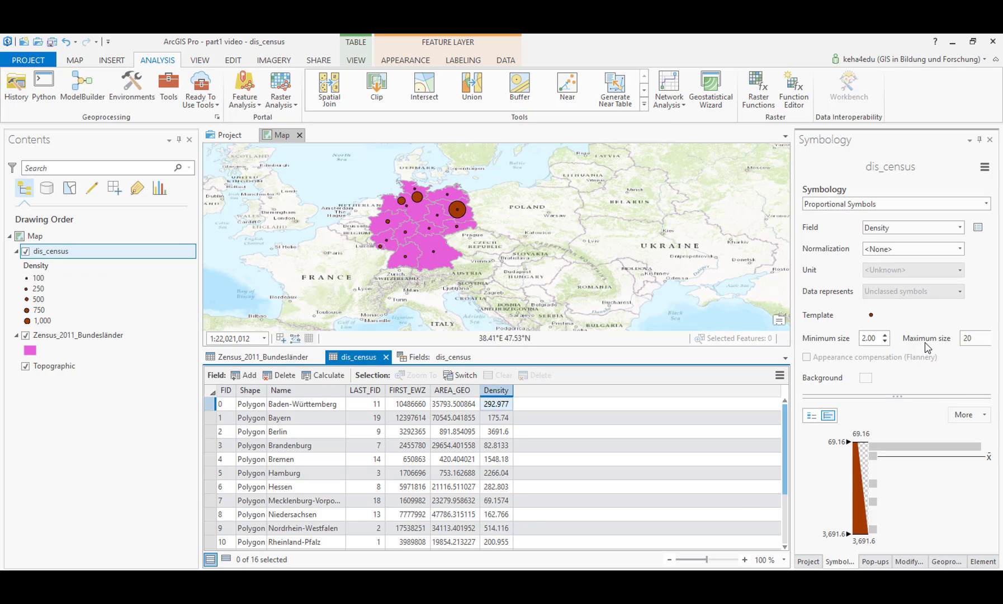
# Step: Change the proportional symbol template to Circle 1 and color it orange-red
pyautogui.click(871, 316)
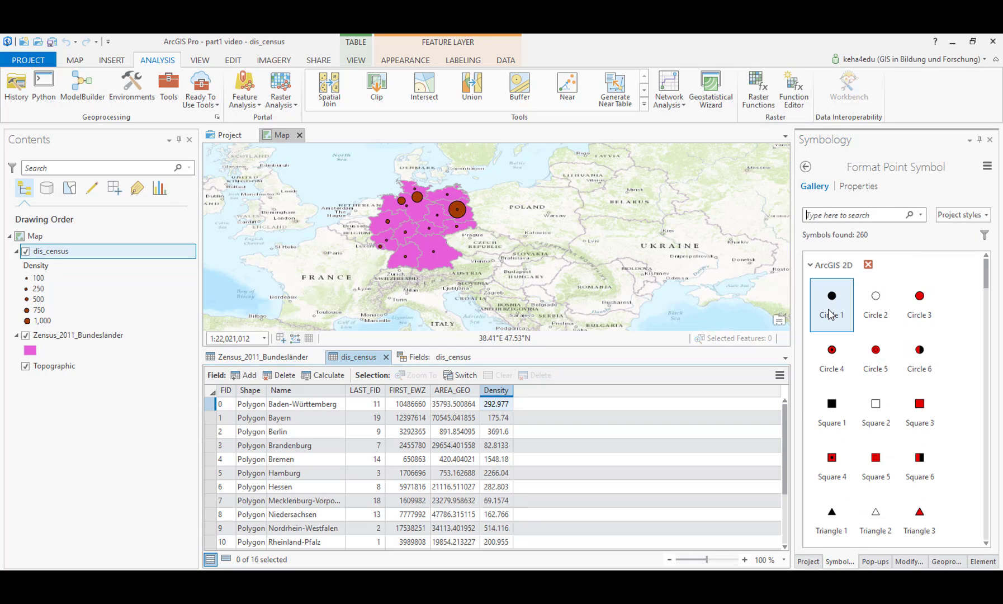
pyautogui.click(832, 314)
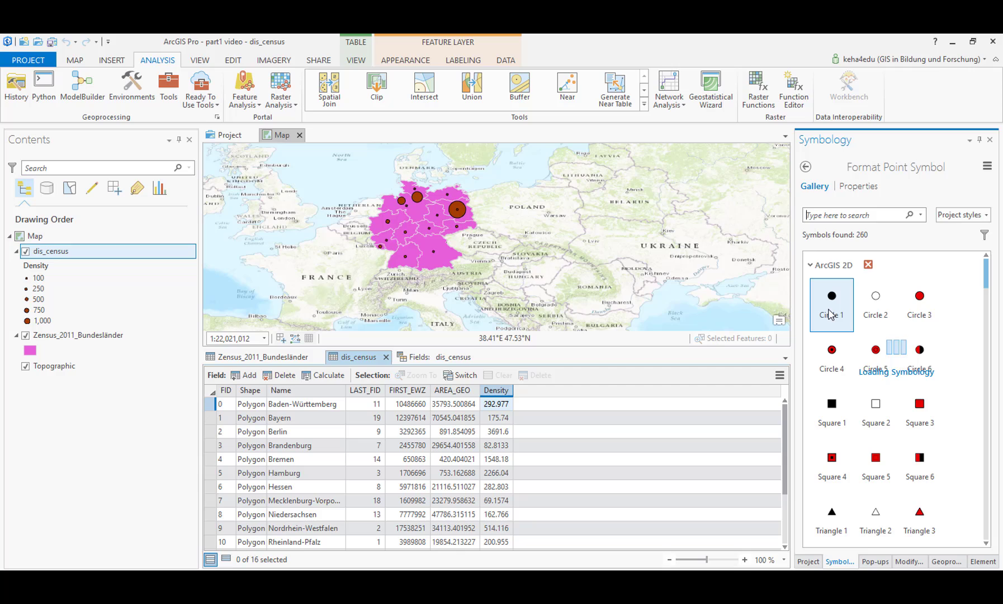
pyautogui.click(855, 188)
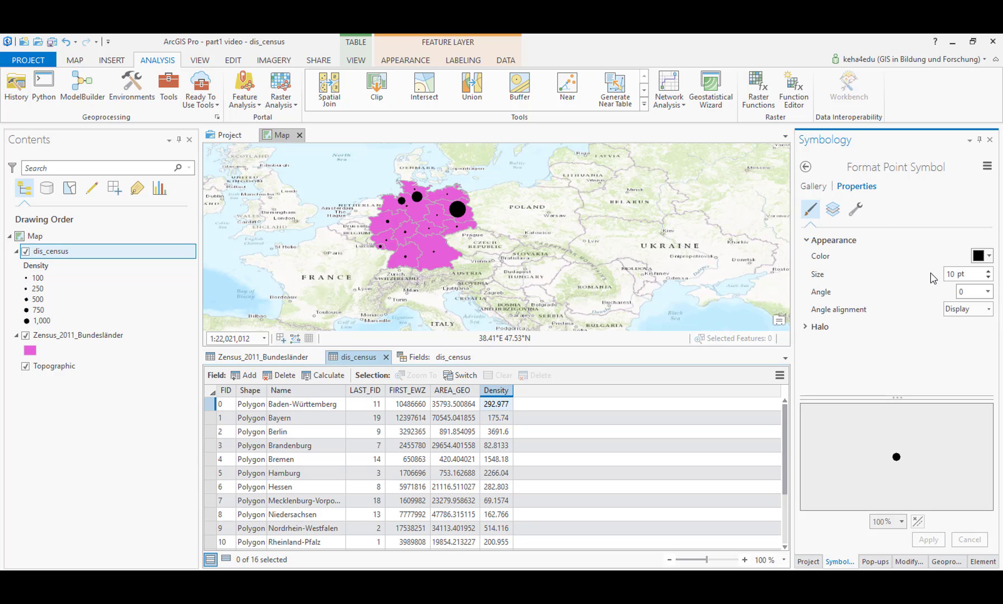
pyautogui.click(989, 257)
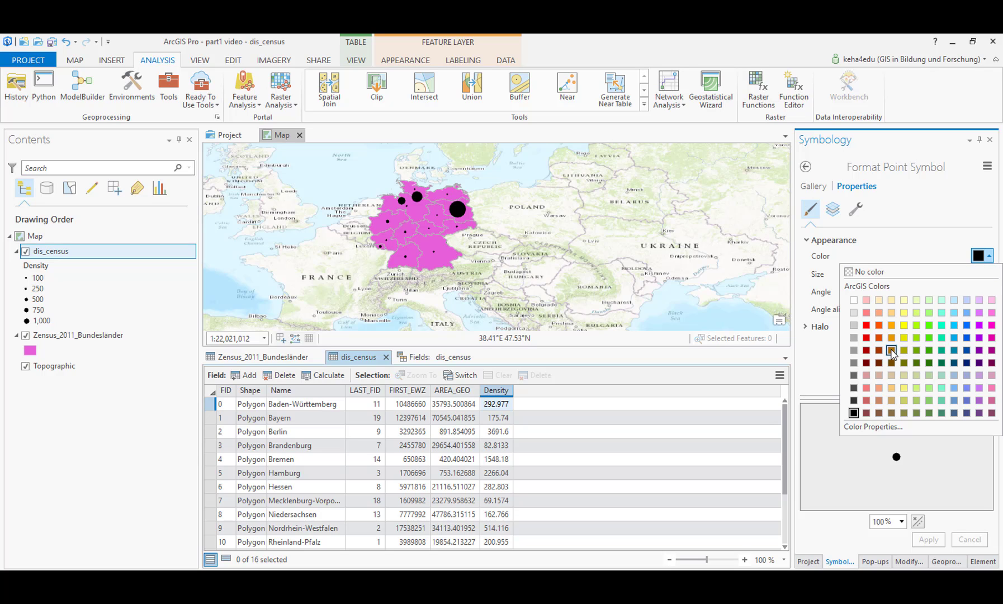
pyautogui.click(879, 327)
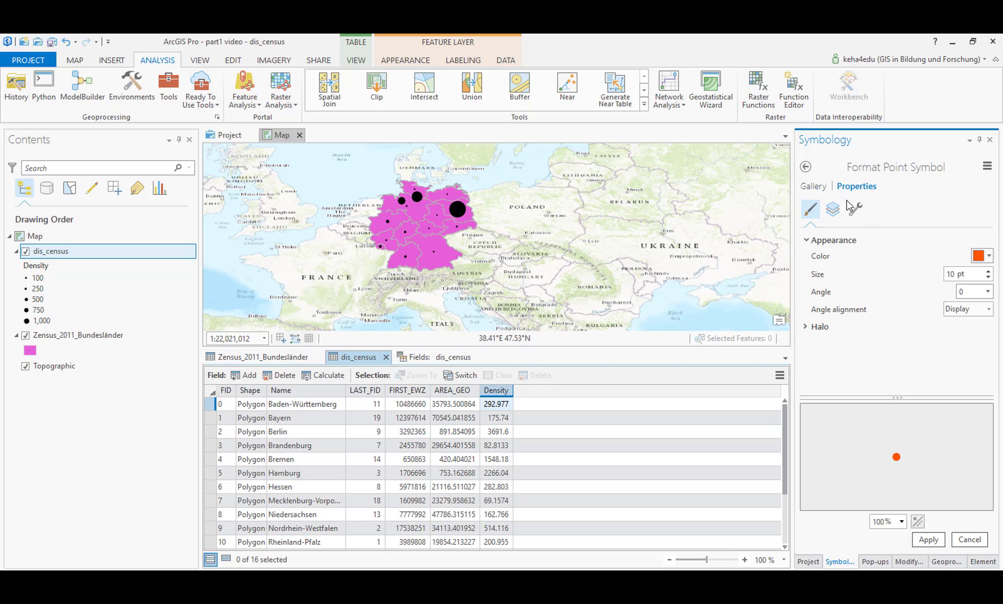
# Step: Set the circle marker's outline color to No color and apply the symbol changes
pyautogui.click(833, 211)
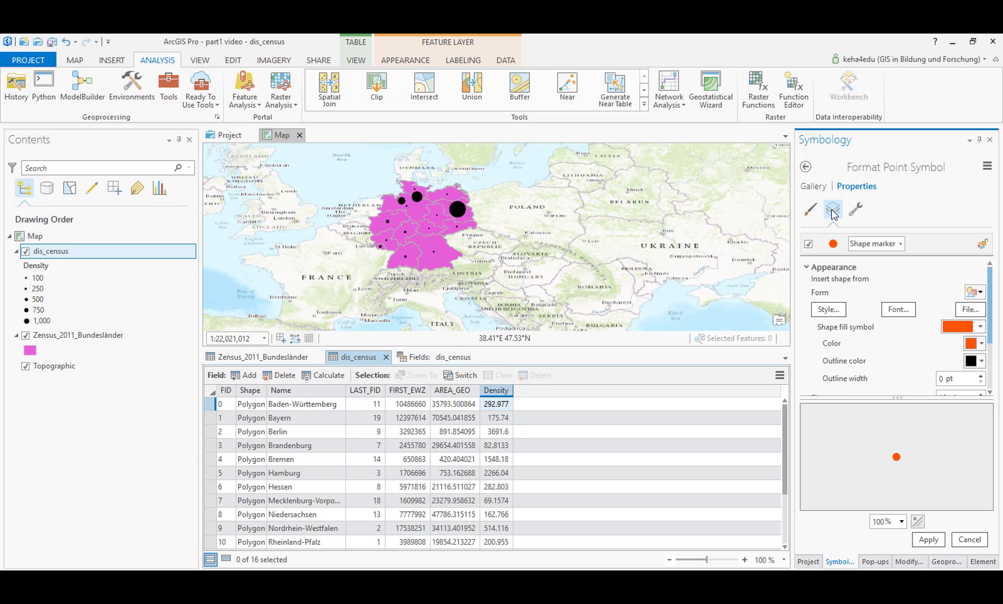
pyautogui.scroll(-1, 992, 347)
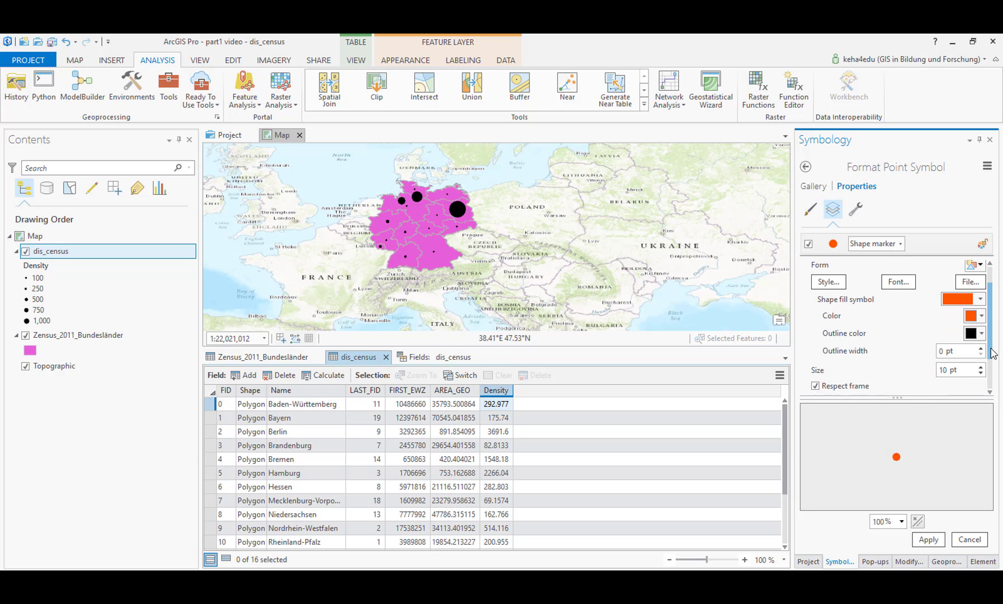
pyautogui.click(983, 335)
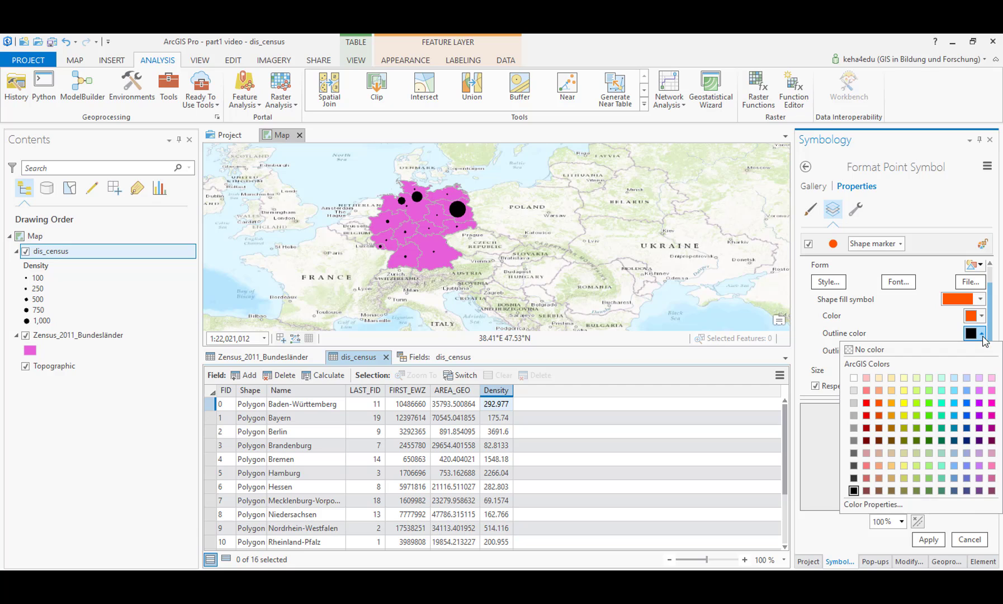
pyautogui.click(867, 348)
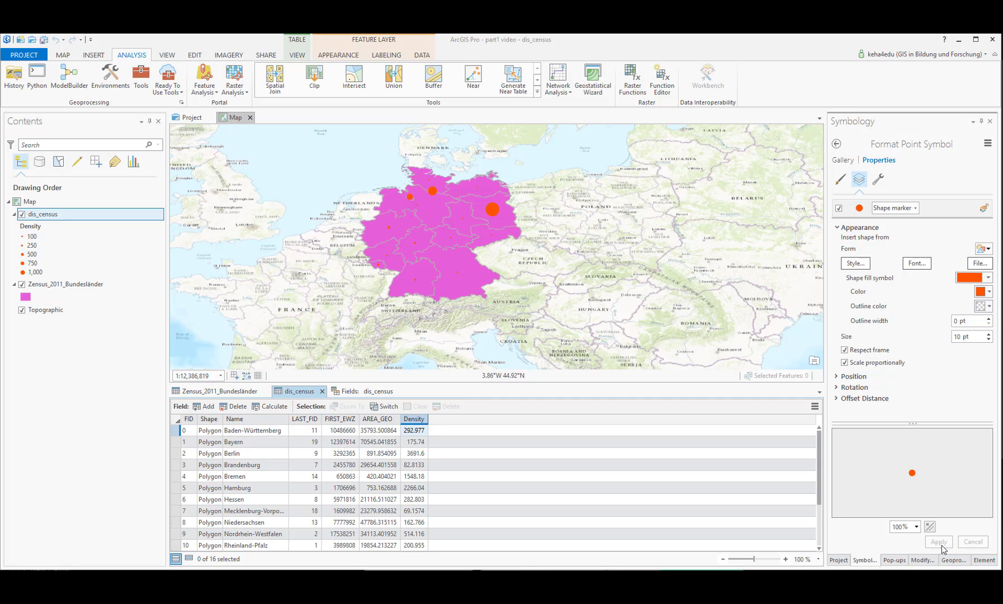
# Step: Turn off the Topographic basemap and shrink the attribute table area to enlarge the map view around Germany
pyautogui.click(22, 310)
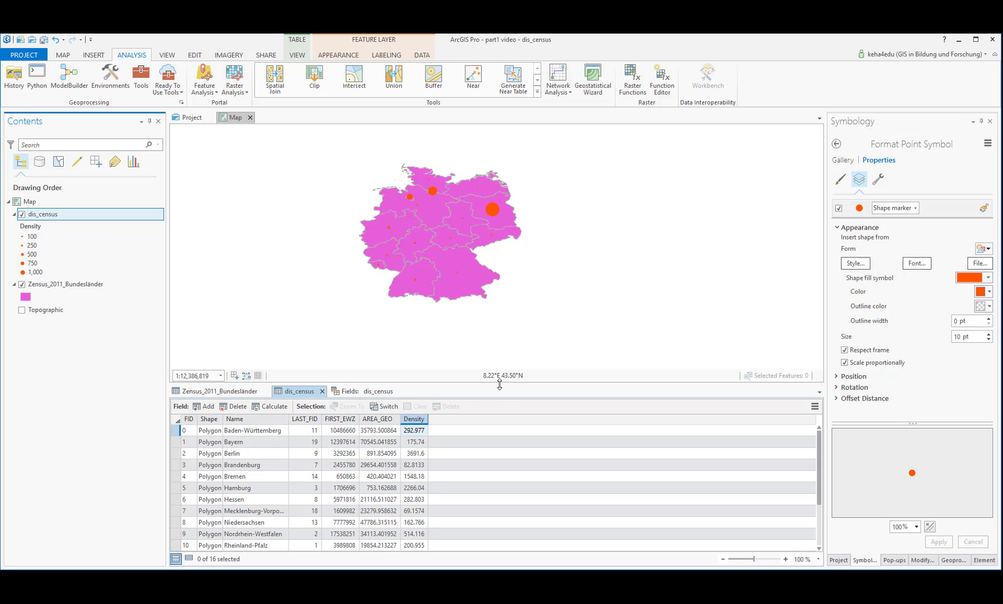
pyautogui.moveTo(502, 384); pyautogui.dragTo(506, 520)
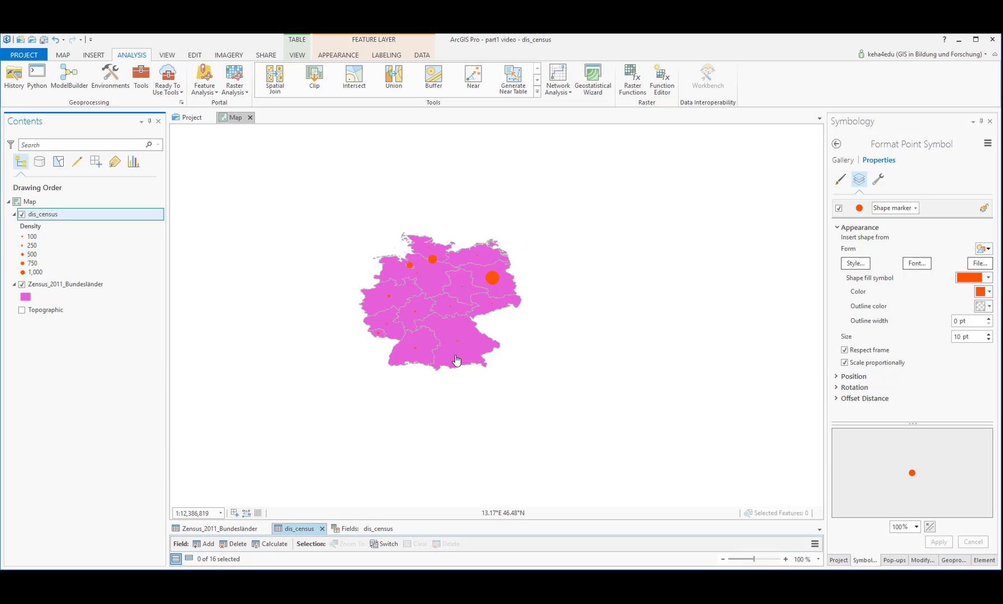
pyautogui.scroll(2, 425, 301)
pyautogui.scroll(2, 415, 283)
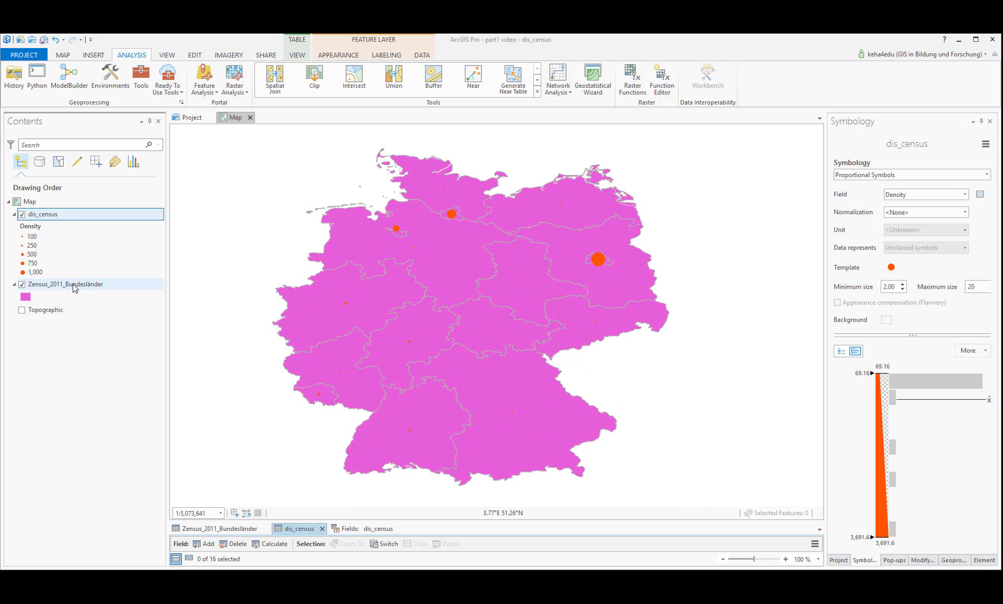
# Step: Symbolize the Zensus_2011_Bundesländer layer with Unclassed Colors based on the EWZ field
pyautogui.click(74, 285)
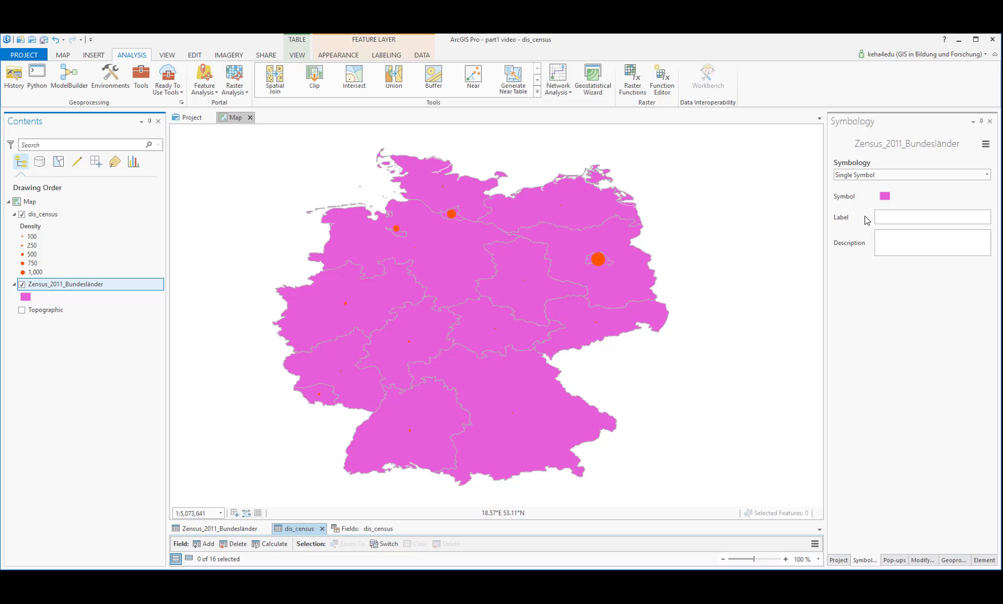
pyautogui.click(923, 177)
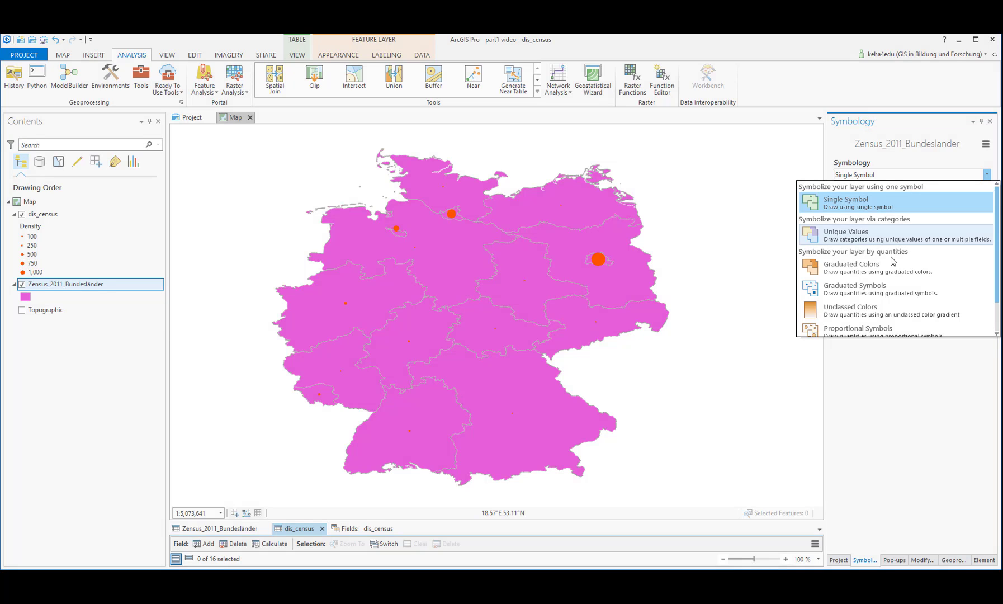
pyautogui.click(851, 312)
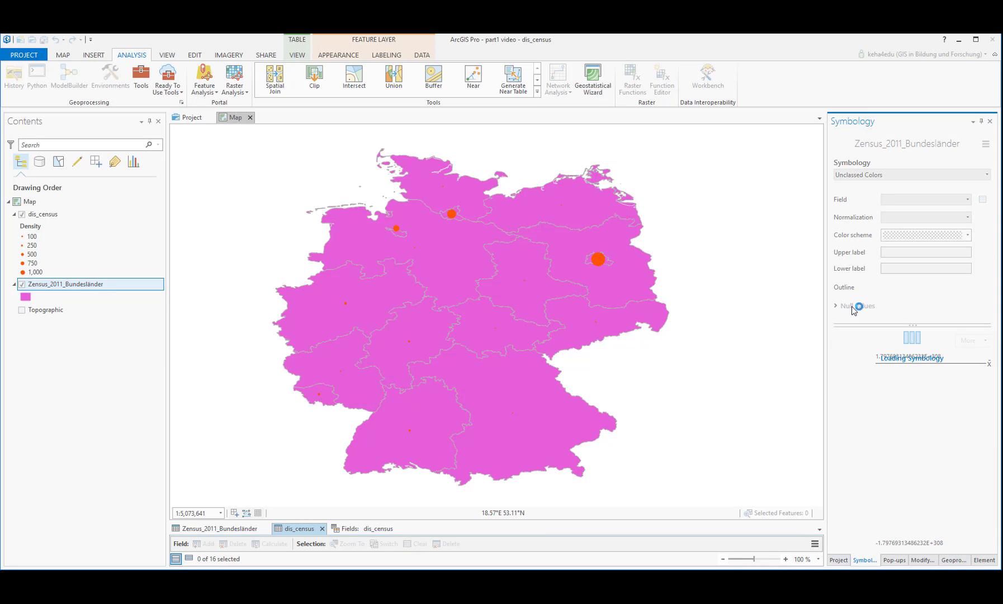
pyautogui.click(968, 200)
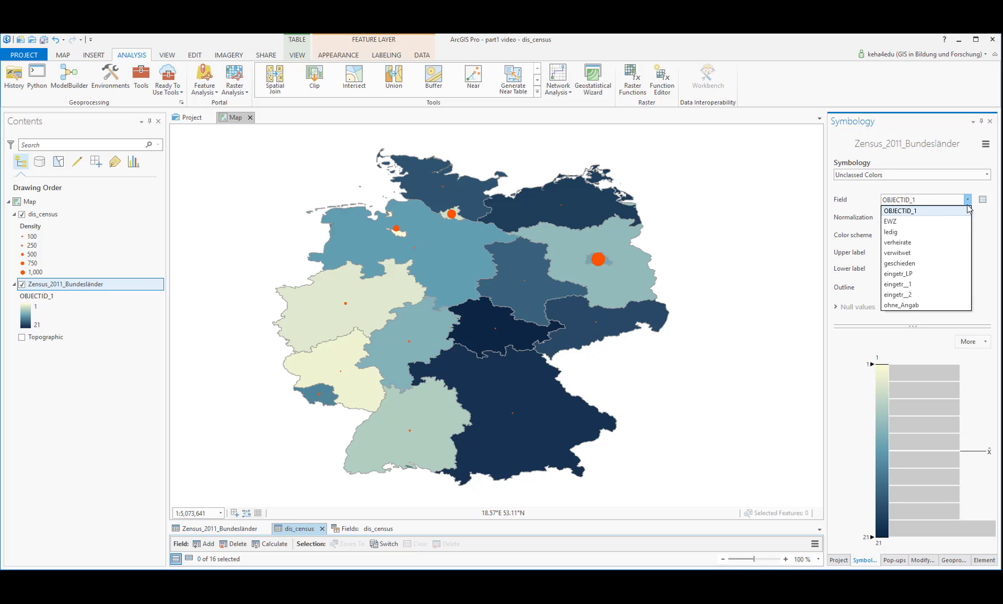
pyautogui.click(900, 224)
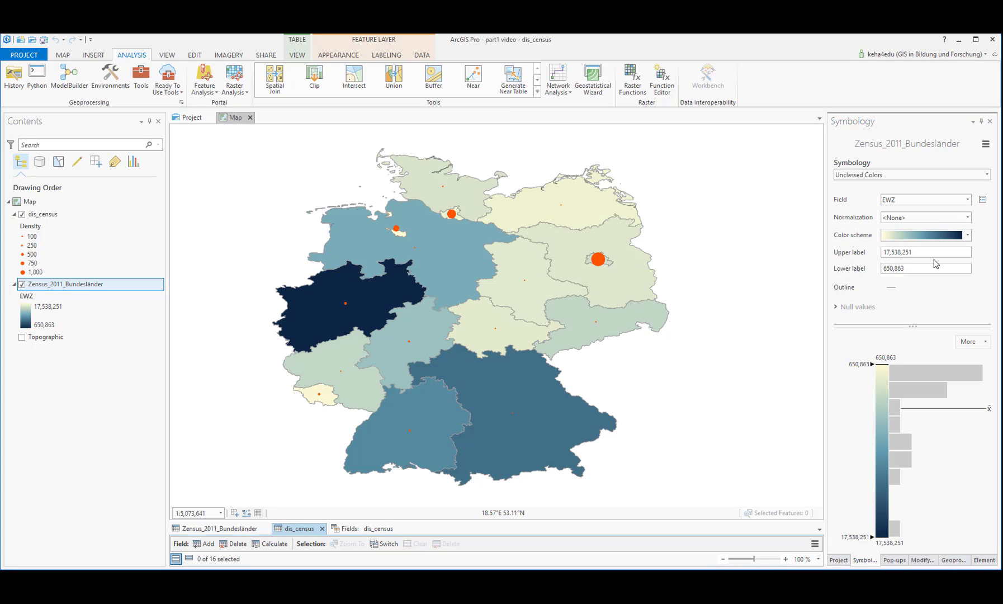
# Step: Set the outline color of the Zensus_2011_Bundesländer polygons to No color and apply the change
pyautogui.click(893, 288)
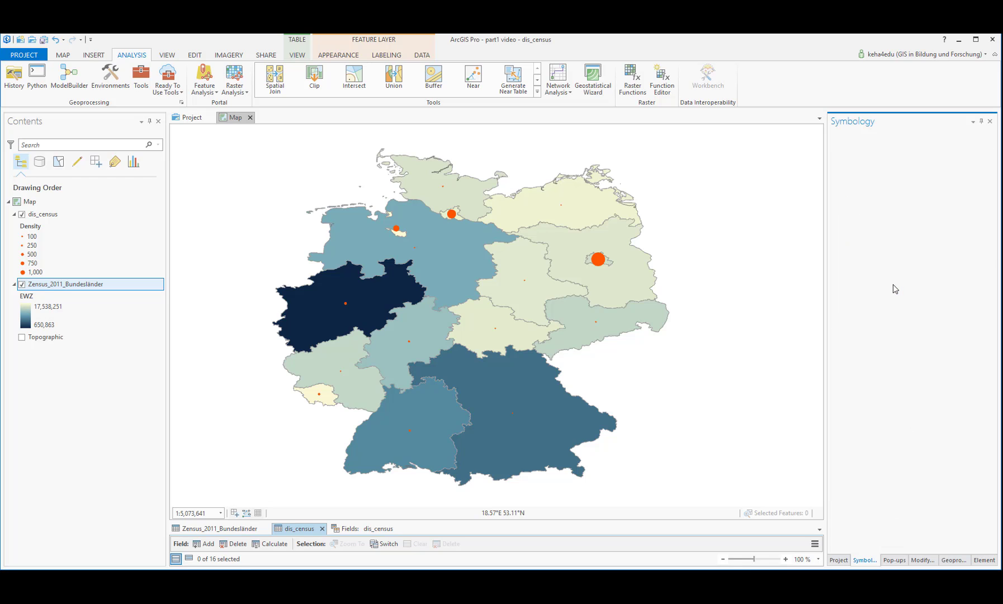
pyautogui.click(988, 241)
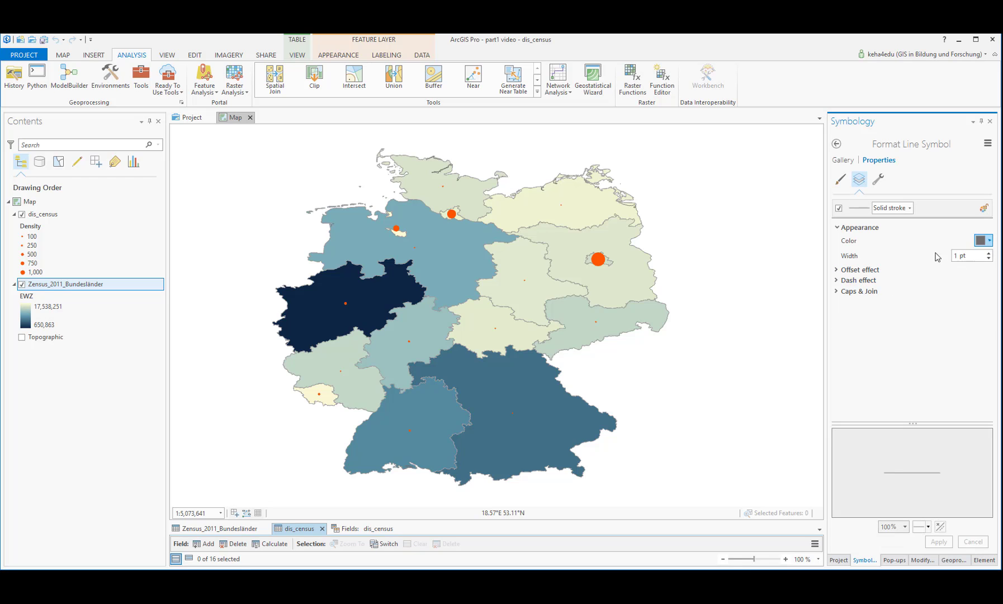
pyautogui.click(900, 257)
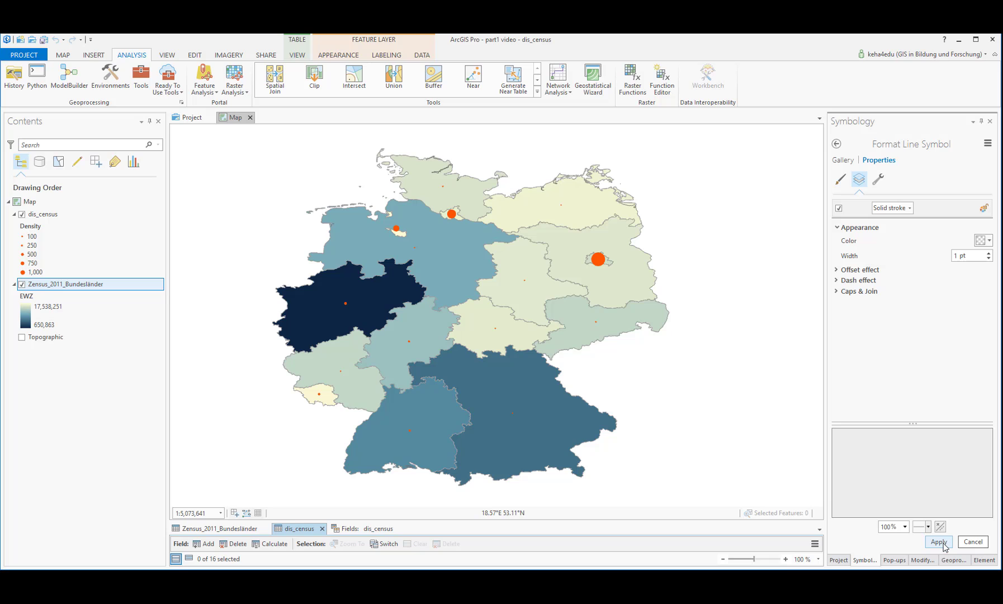
pyautogui.click(946, 545)
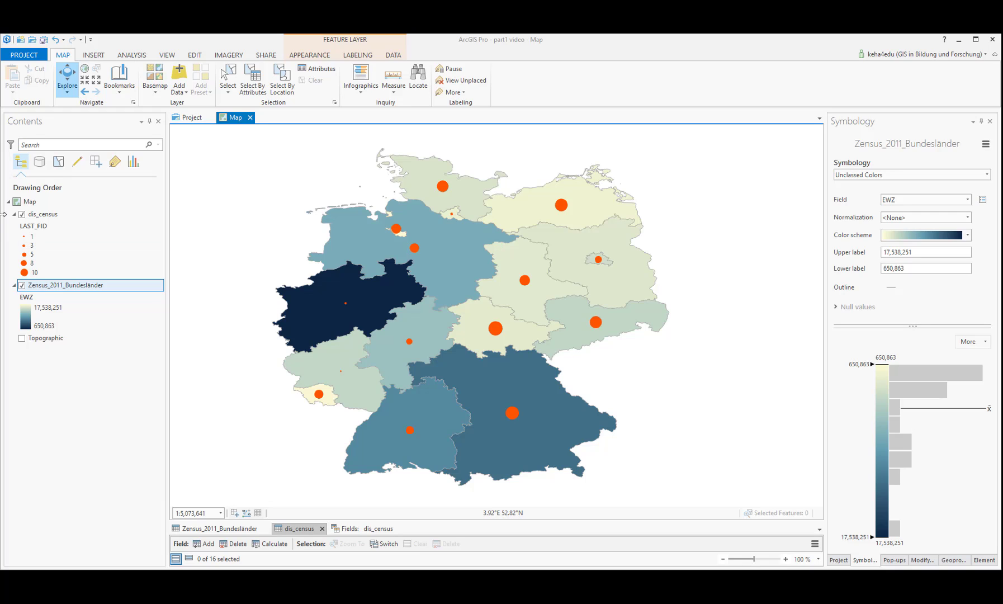
# Step: Set the dis_census proportional symbols to a minimum size of 5 and a maximum size of 50
pyautogui.click(54, 215)
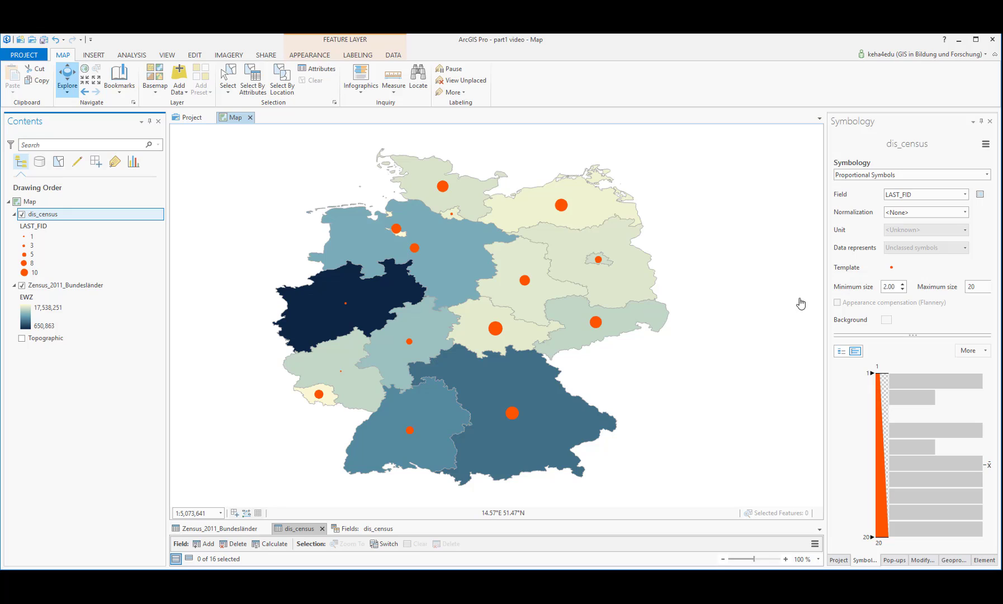
pyautogui.click(897, 287)
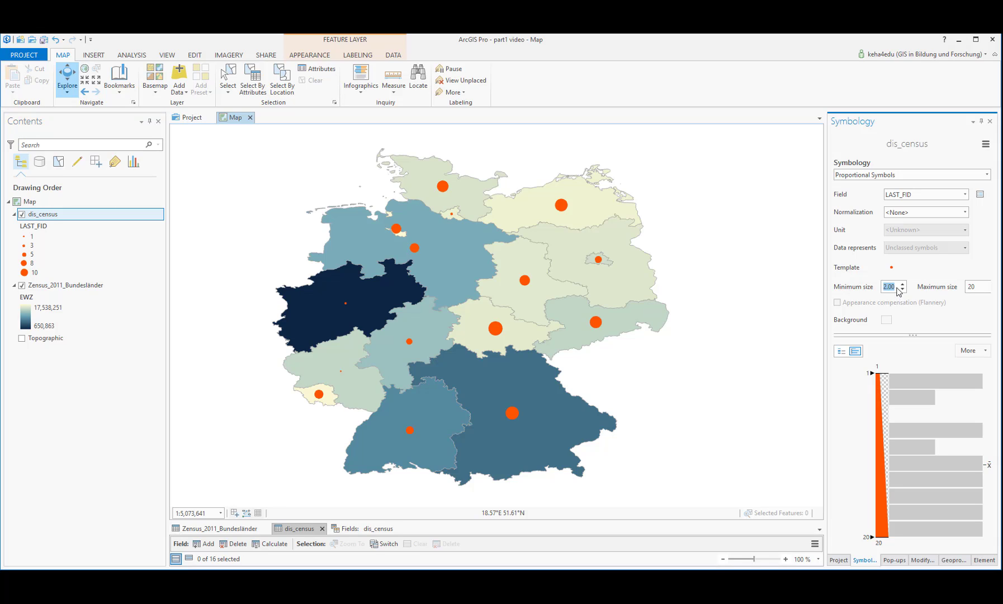
pyautogui.write('5')
pyautogui.click(976, 289)
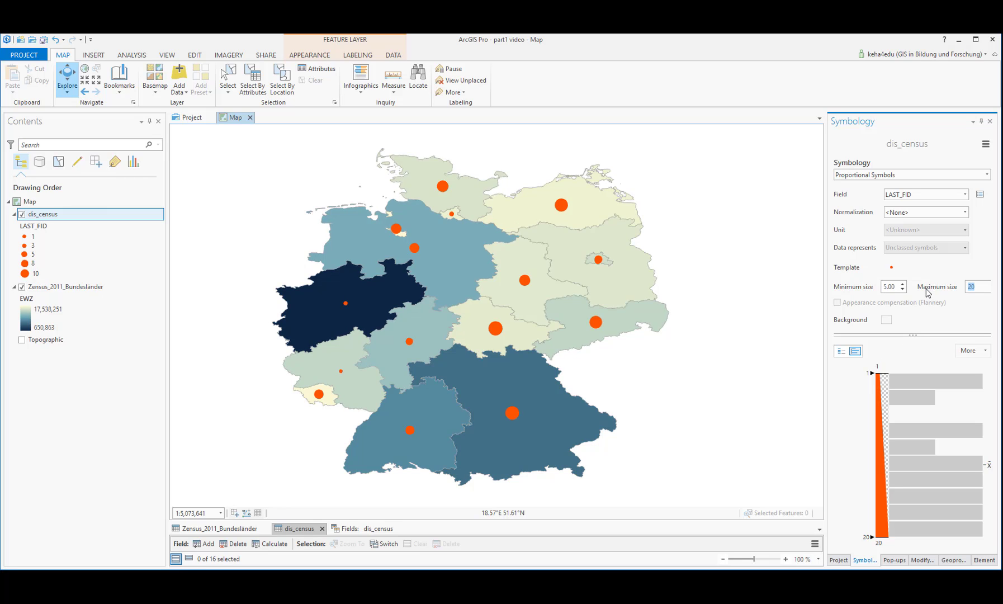
pyautogui.write('50')
pyautogui.press('Return')
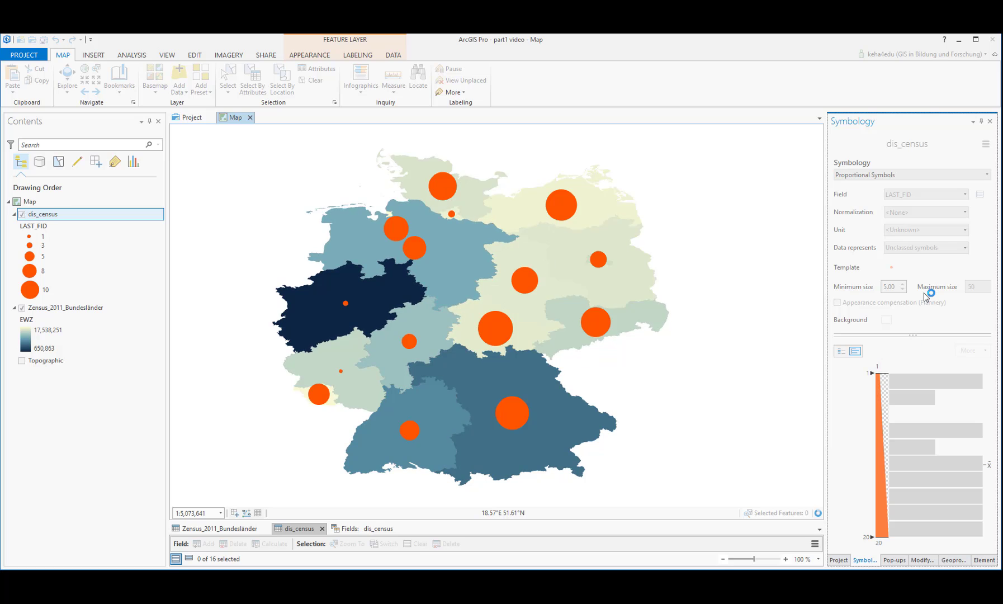
# Step: Base the dis_census proportional symbols on the Density field with <log> normalization
pyautogui.click(965, 195)
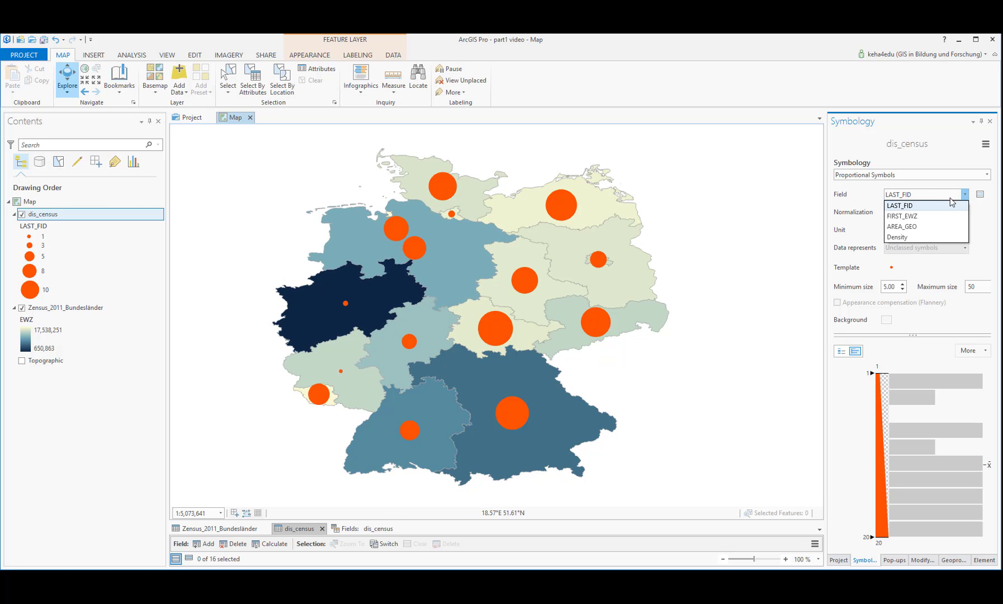
pyautogui.click(905, 238)
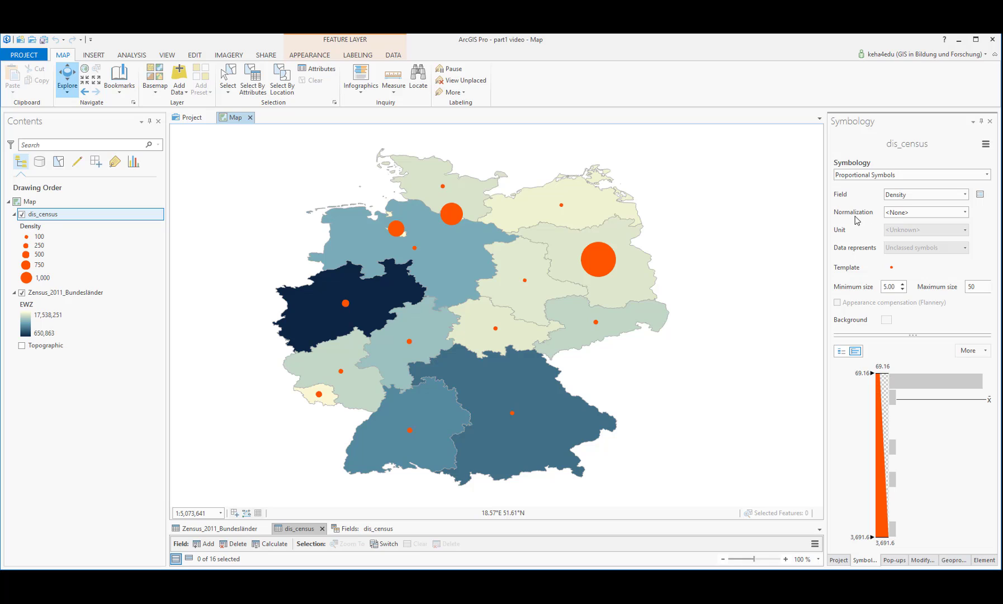
pyautogui.click(965, 212)
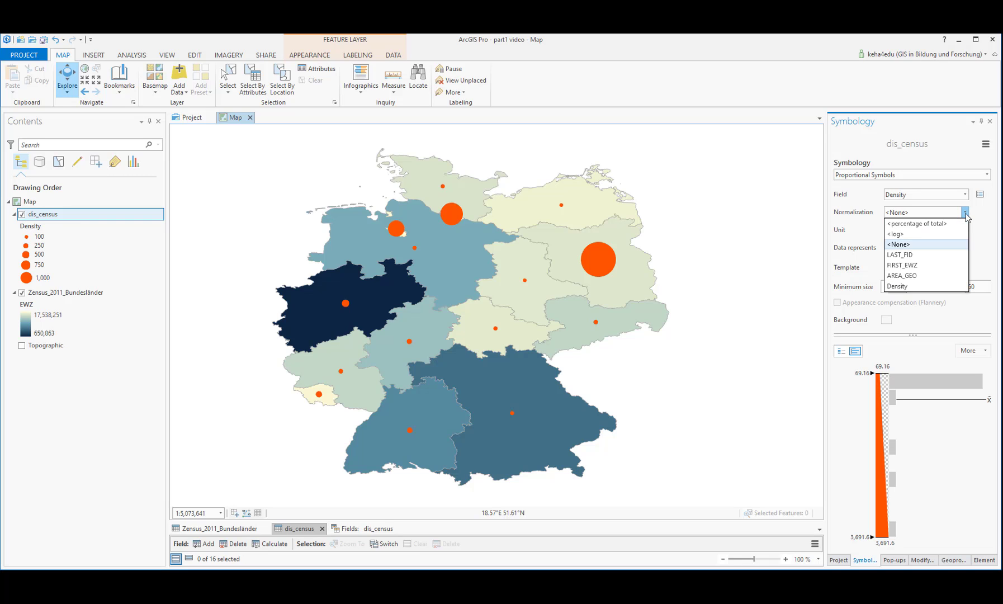
pyautogui.click(906, 232)
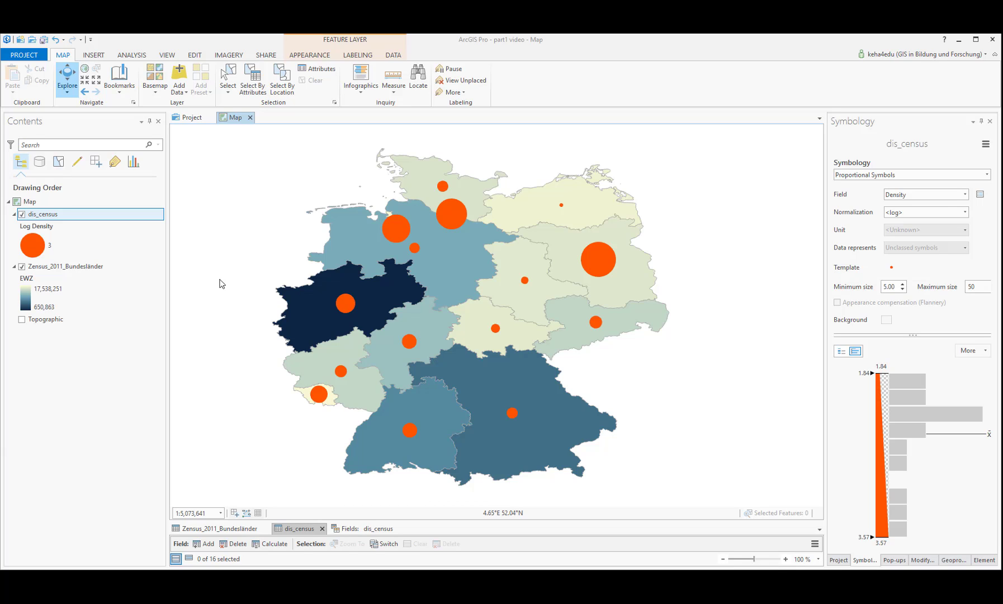
# Step: Create a new ISO portrait layout with A3 page size, 297 mm × 420 mm
pyautogui.click(93, 56)
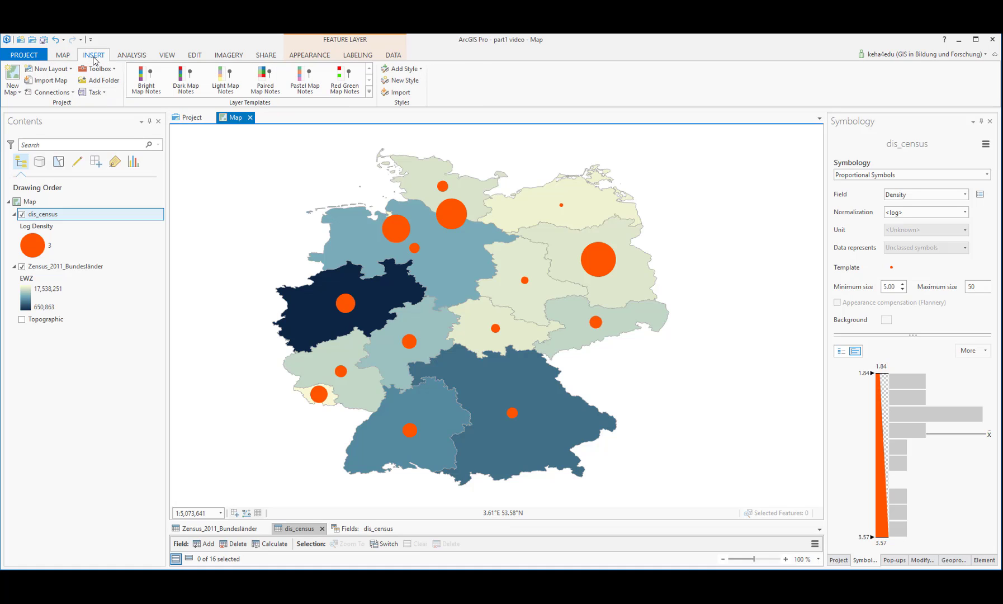
pyautogui.click(65, 69)
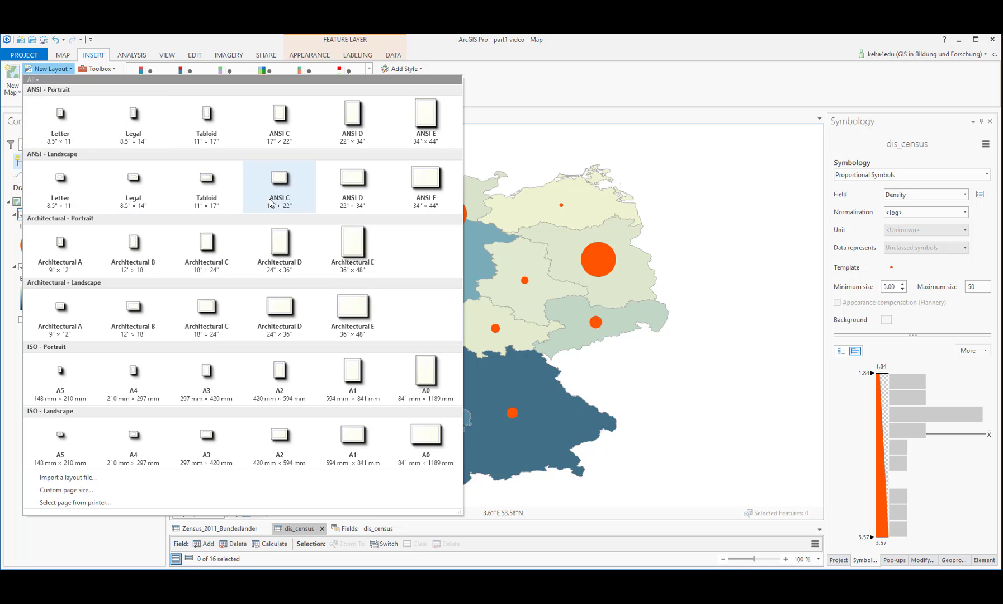
pyautogui.click(228, 378)
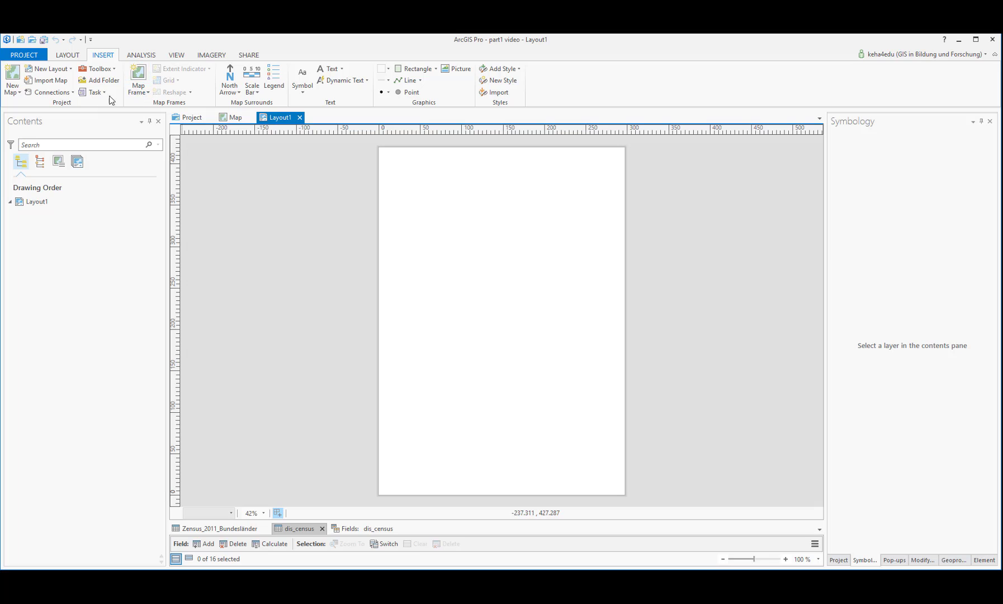
# Step: Add a map frame to the layout using the Map view's 1:5,073,641 extent and position it within the page margins
pyautogui.click(144, 93)
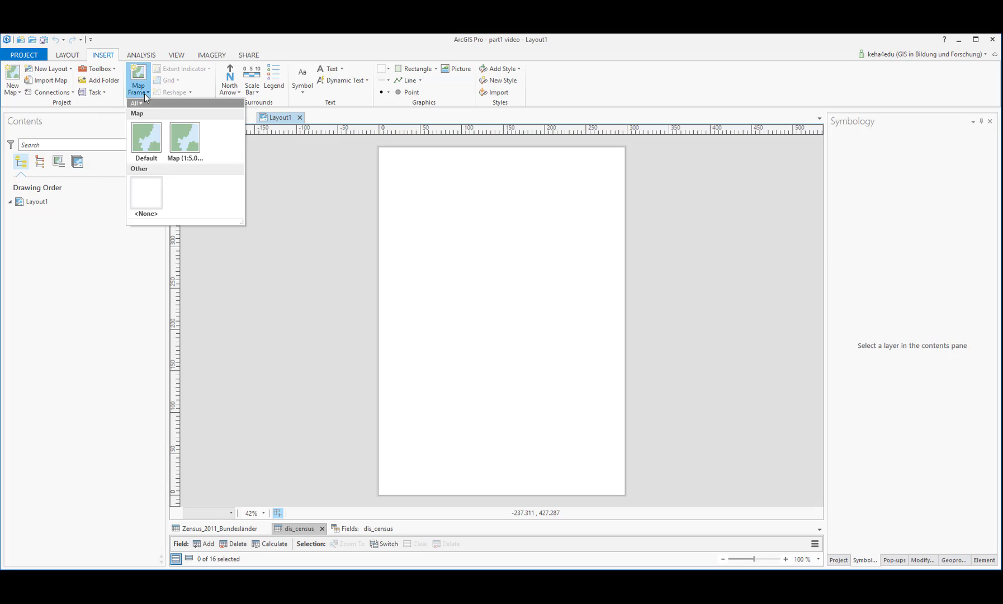
pyautogui.click(180, 149)
pyautogui.click(590, 370)
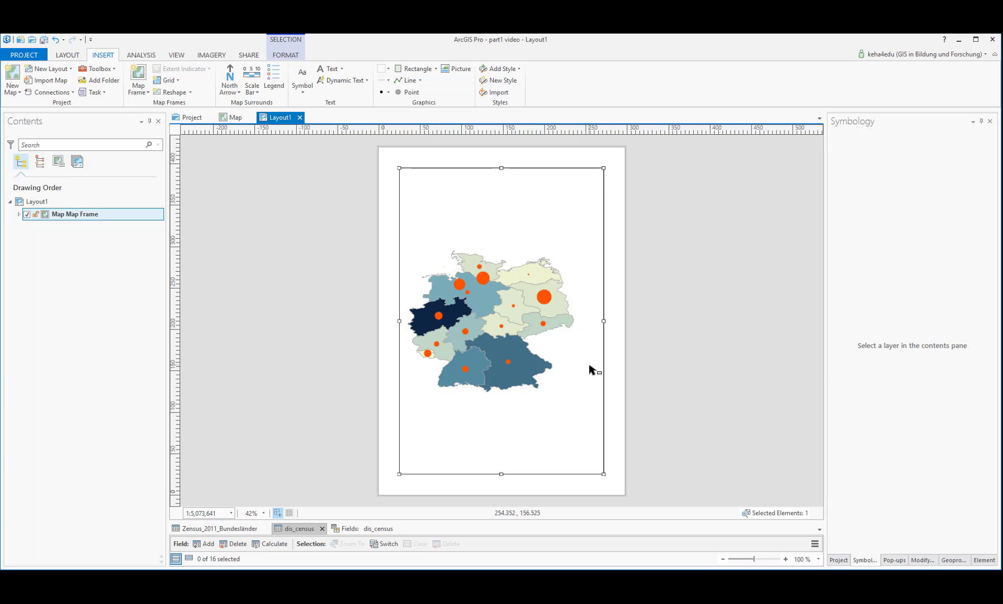
pyautogui.moveTo(502, 351)
pyautogui.mouseDown()
pyautogui.moveTo(510, 368)
pyautogui.moveTo(501, 348)
pyautogui.mouseUp()
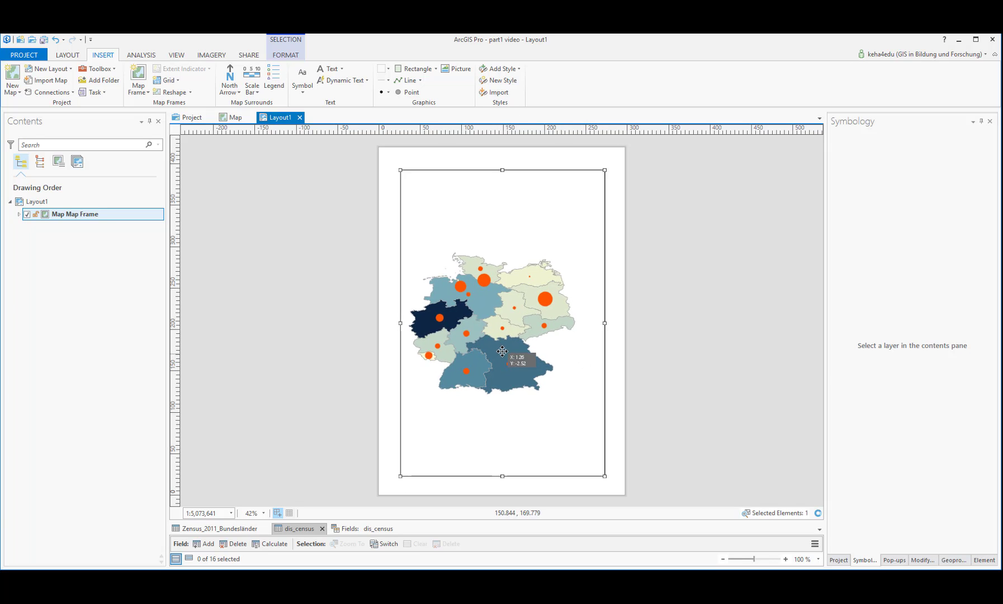
# Step: Begin adding a north arrow to the layout
pyautogui.click(233, 120)
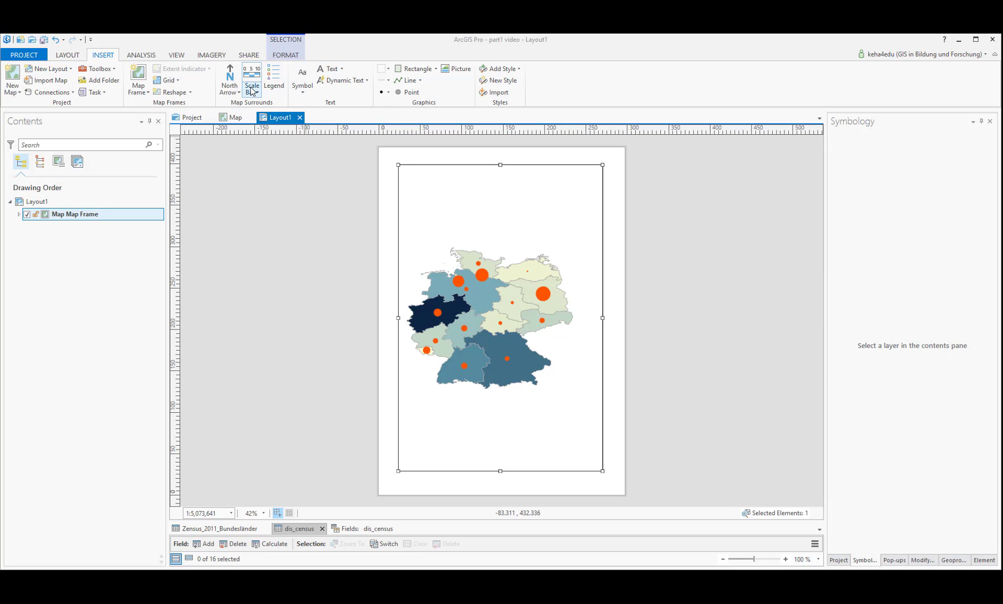
pyautogui.click(234, 91)
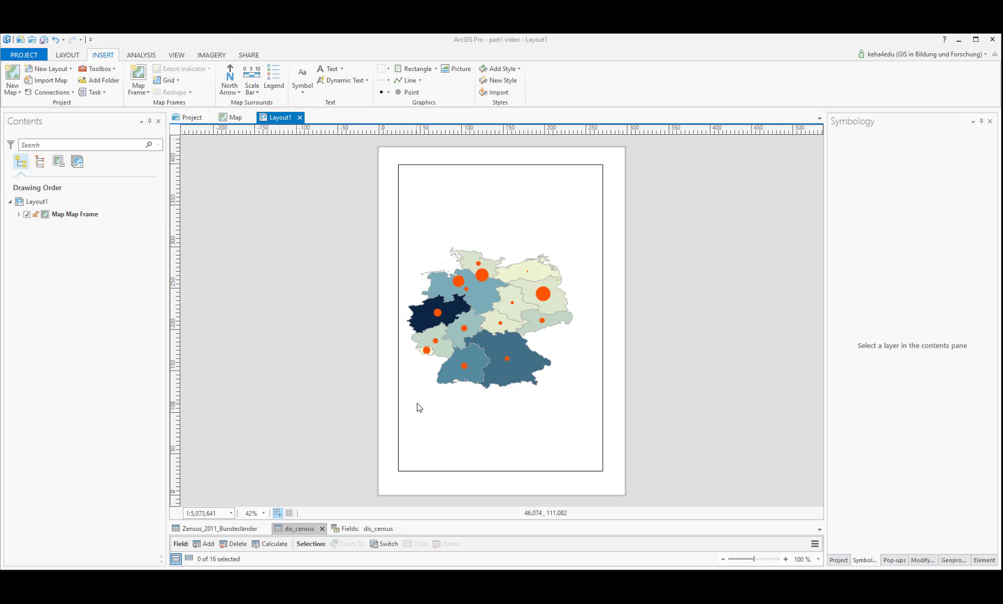